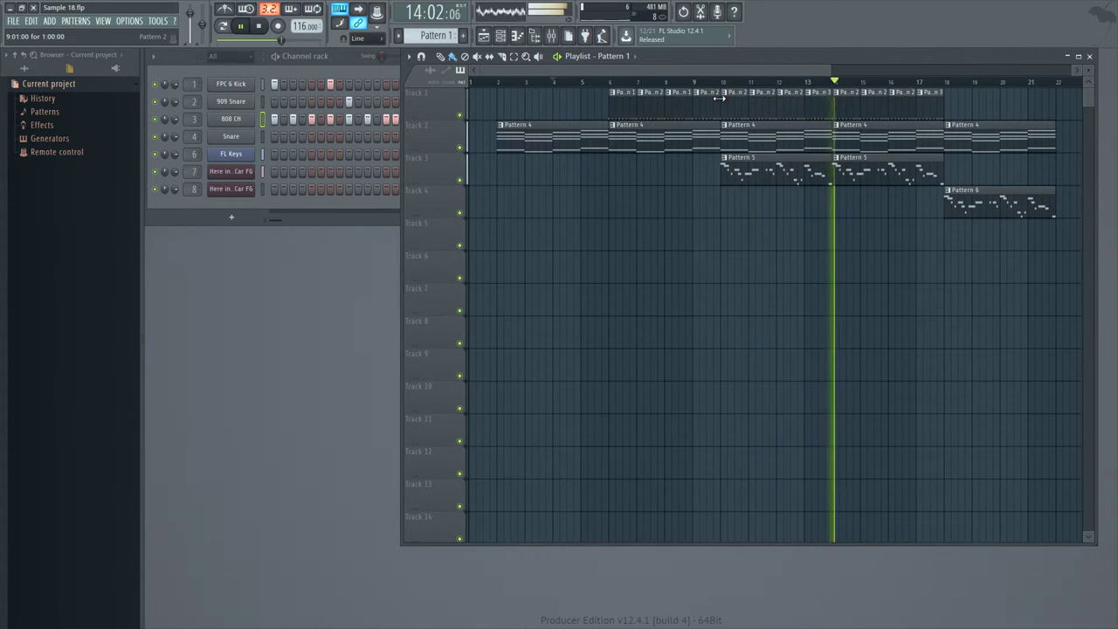
Step: Set the playback position to bar 6 and solo Track 1 in the playlist
{"action": "left_click_drag", "start_coordinate": [749, 70], "coordinate": [794, 70]}
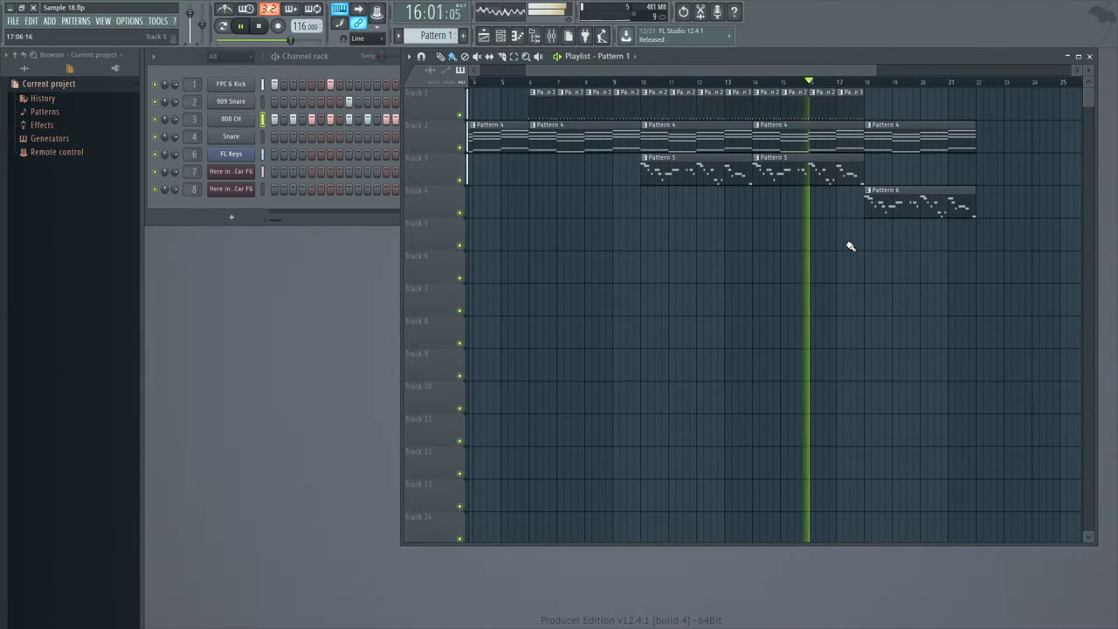
{"action": "left_click_drag", "start_coordinate": [846, 242], "coordinate": [778, 245]}
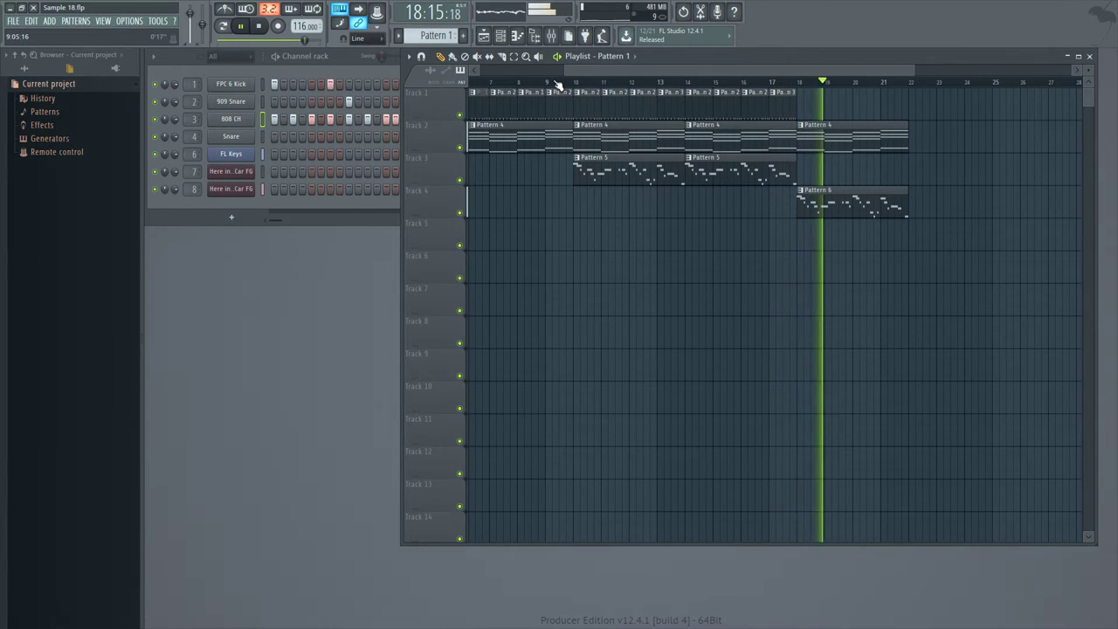
{"action": "key", "text": "space"}
{"action": "left_click_drag", "start_coordinate": [587, 69], "coordinate": [525, 70]}
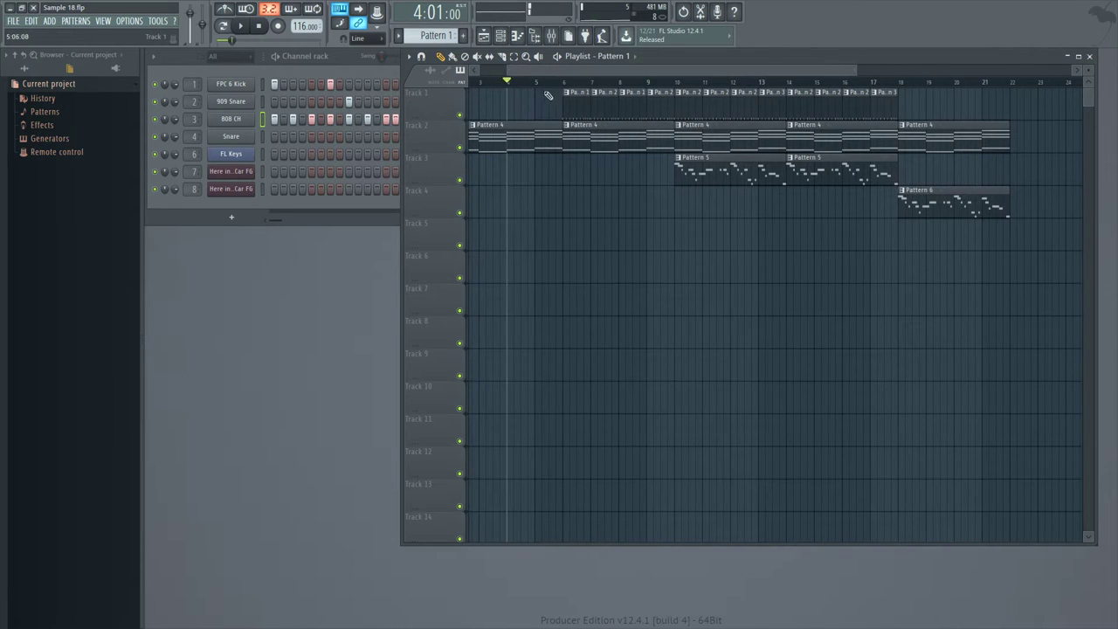
{"action": "left_click", "coordinate": [564, 84]}
{"action": "left_click", "coordinate": [459, 115], "text": "ctrl"}
{"action": "key", "text": "space"}
{"action": "key", "text": "space"}
{"action": "left_click", "coordinate": [460, 115], "text": "ctrl"}
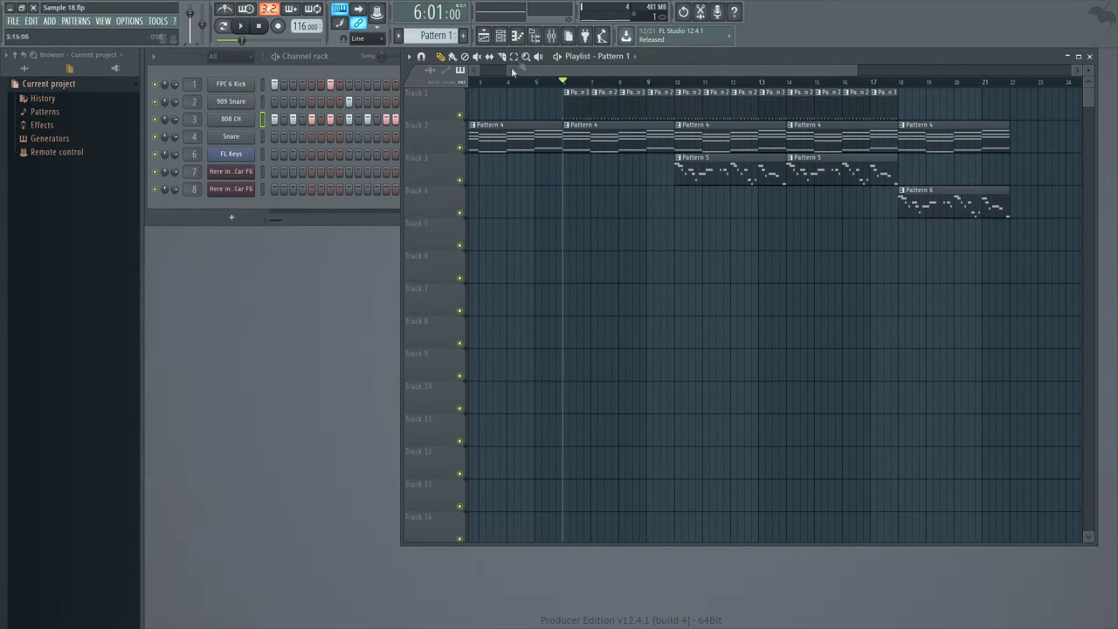
{"action": "left_click", "coordinate": [460, 114], "text": "ctrl"}
{"action": "key", "text": "space"}
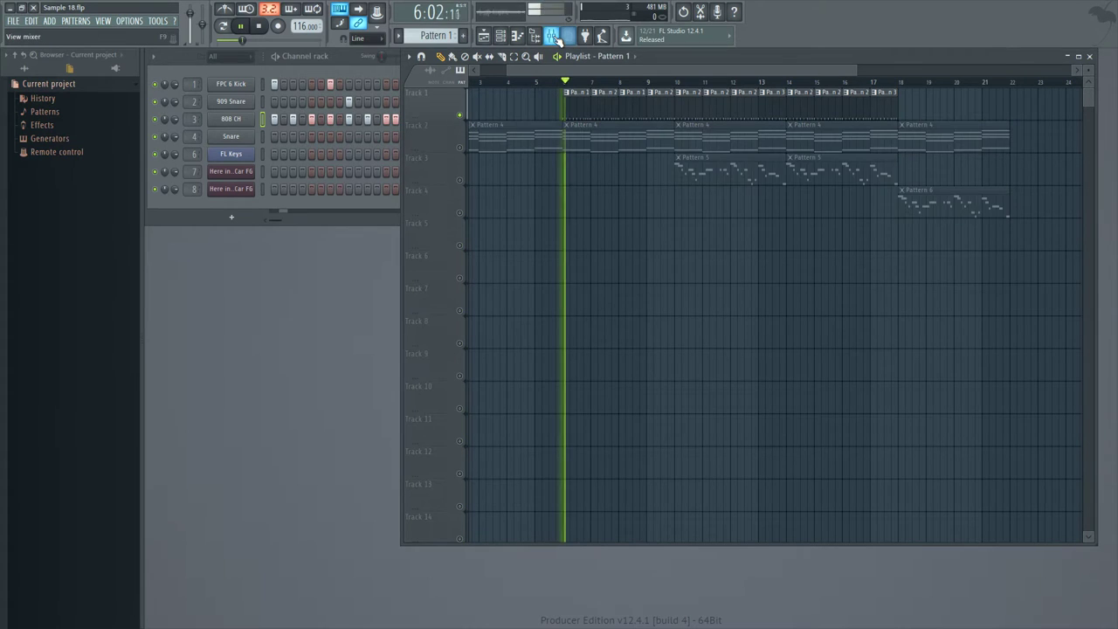
Step: Open the mixer and solo Insert 1 so only that channel is heard
{"action": "key", "text": "F9"}
{"action": "key", "text": "space"}
{"action": "left_click", "coordinate": [219, 252]}
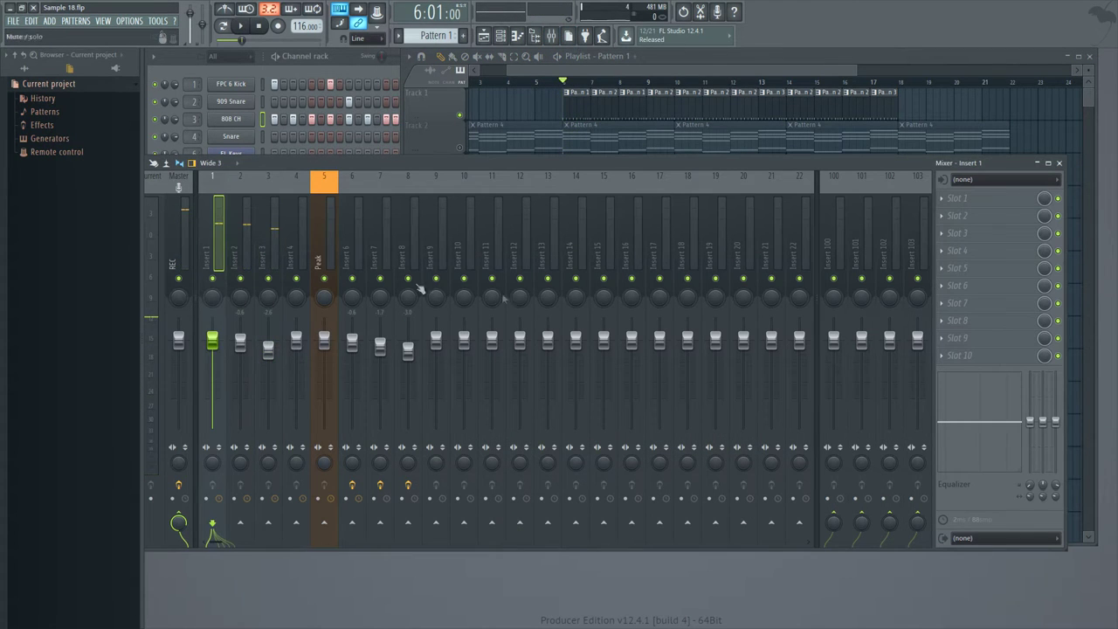
{"action": "key", "text": "space"}
{"action": "left_click", "coordinate": [213, 279], "text": "ctrl"}
{"action": "key", "text": "space"}
Step: Load Fruity Compressor into effect slot 1 of Insert 1 and close its window
{"action": "left_click", "coordinate": [990, 199]}
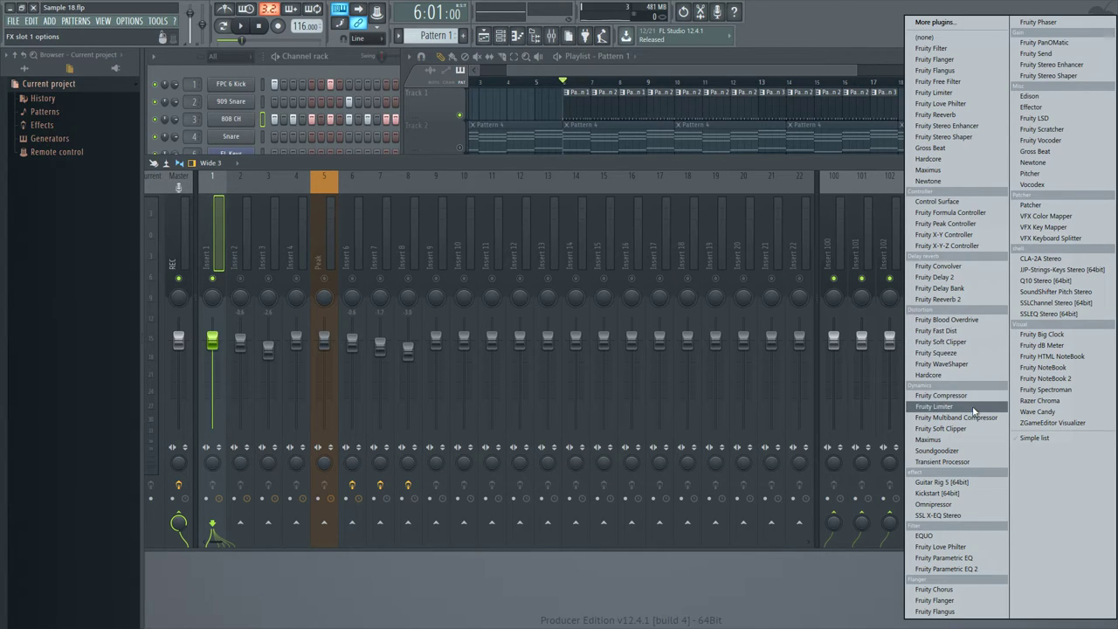
{"action": "left_click", "coordinate": [941, 395]}
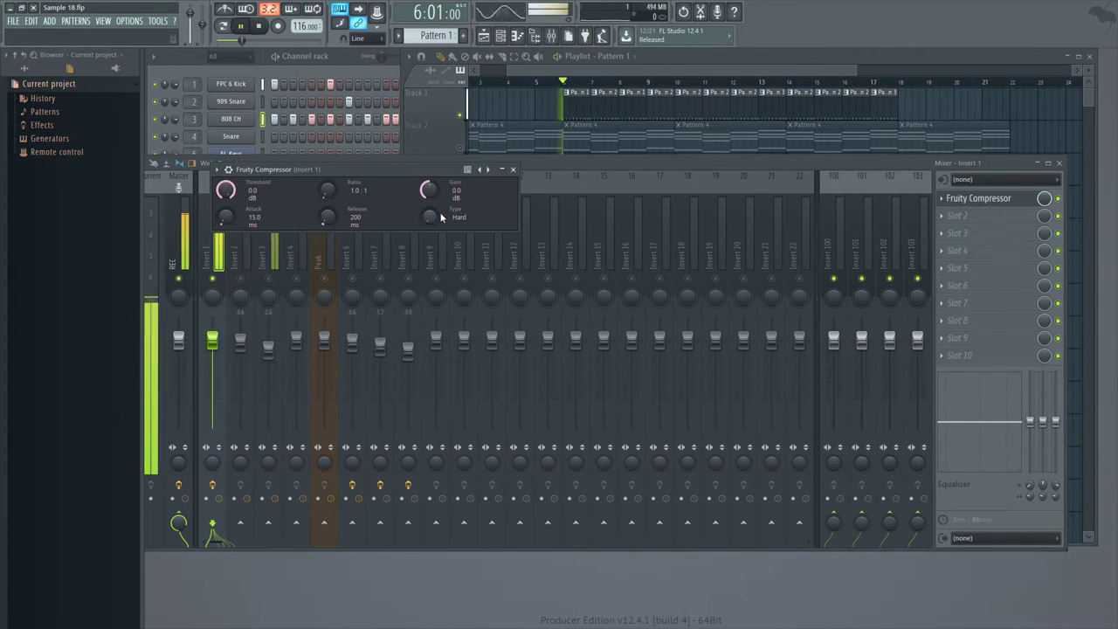
{"action": "left_click", "coordinate": [514, 170]}
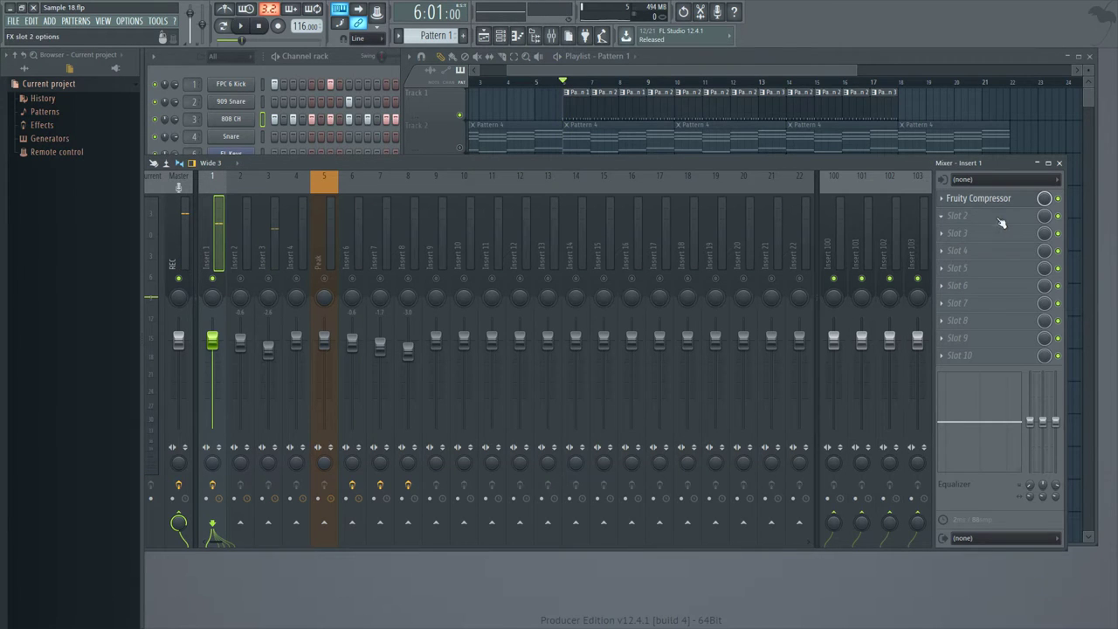
Step: Replace the effect in slot 1 of Insert 1 with Fruity Parametric EQ 2
{"action": "left_click", "coordinate": [944, 201]}
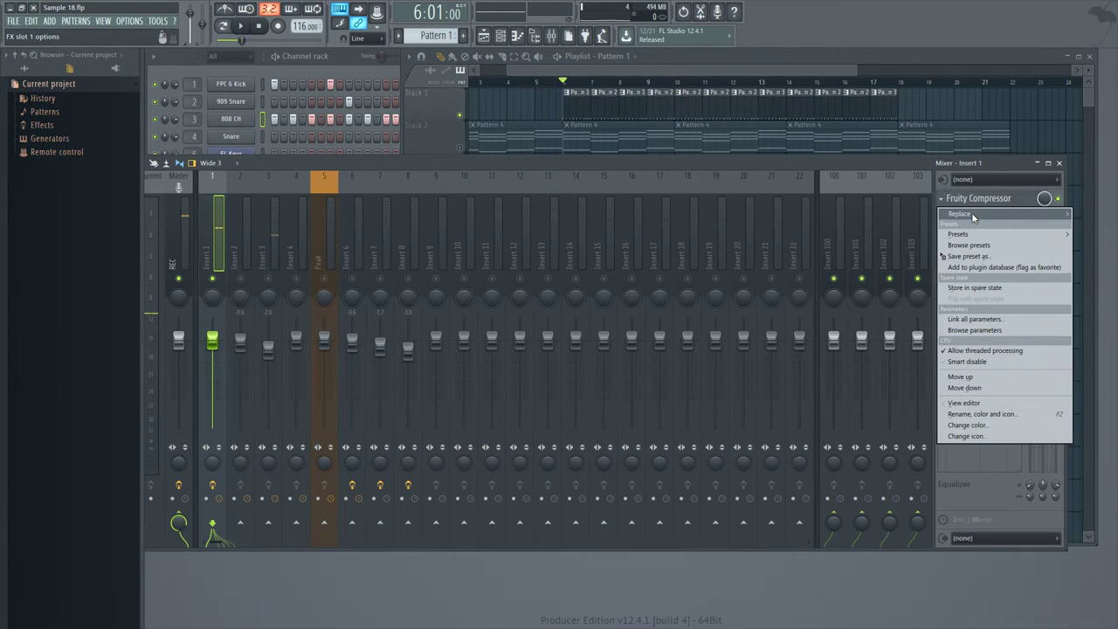
{"action": "mouse_move", "coordinate": [972, 213]}
{"action": "left_click", "coordinate": [946, 569]}
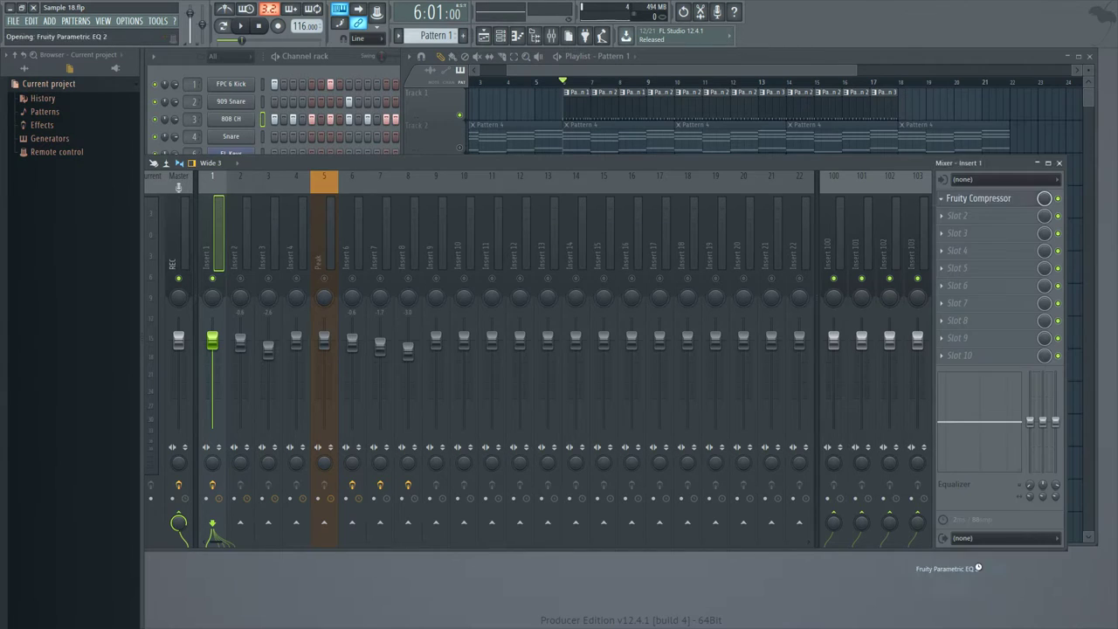
{"action": "key", "text": "space"}
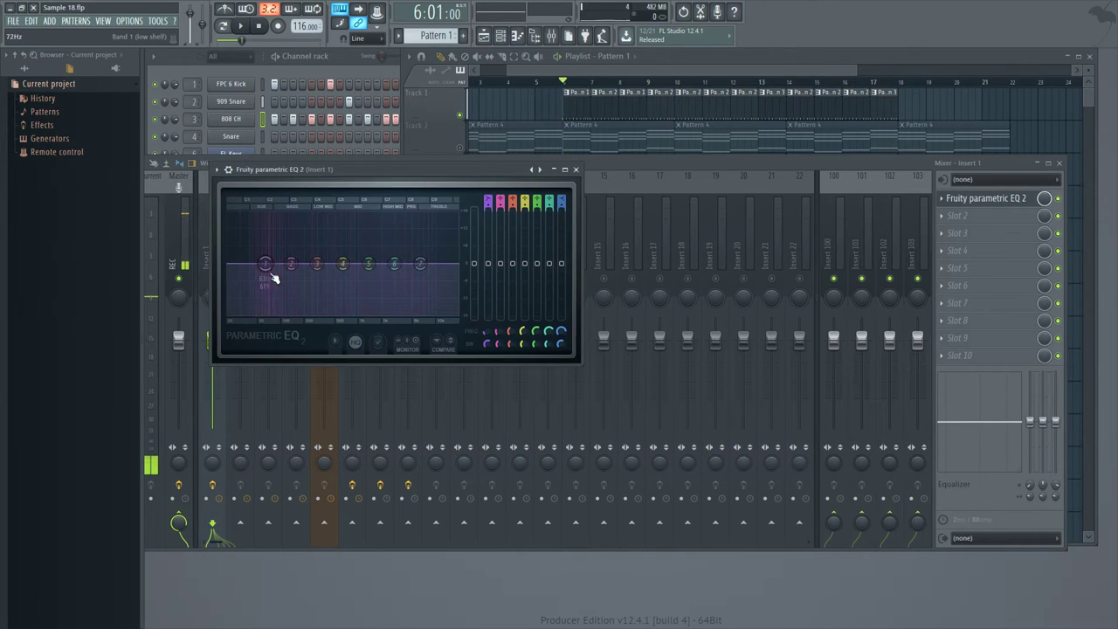
Step: Turn EQ band 1 into a high-pass filter with a steeper slope and set its frequency to 30 Hz
{"action": "mouse_move", "coordinate": [291, 308]}
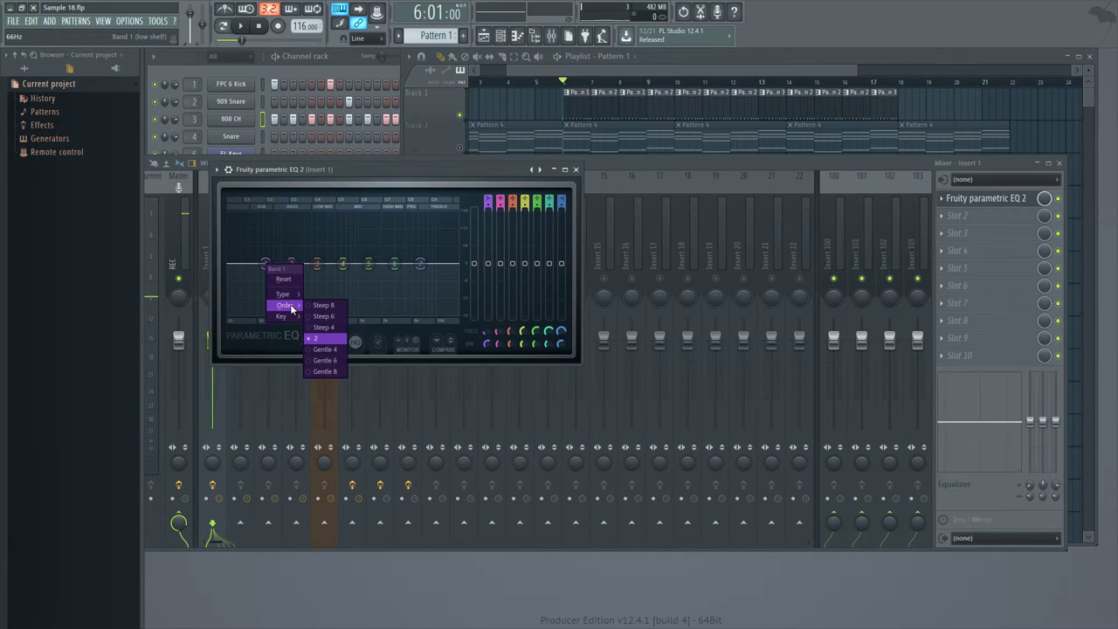
{"action": "left_click", "coordinate": [337, 327]}
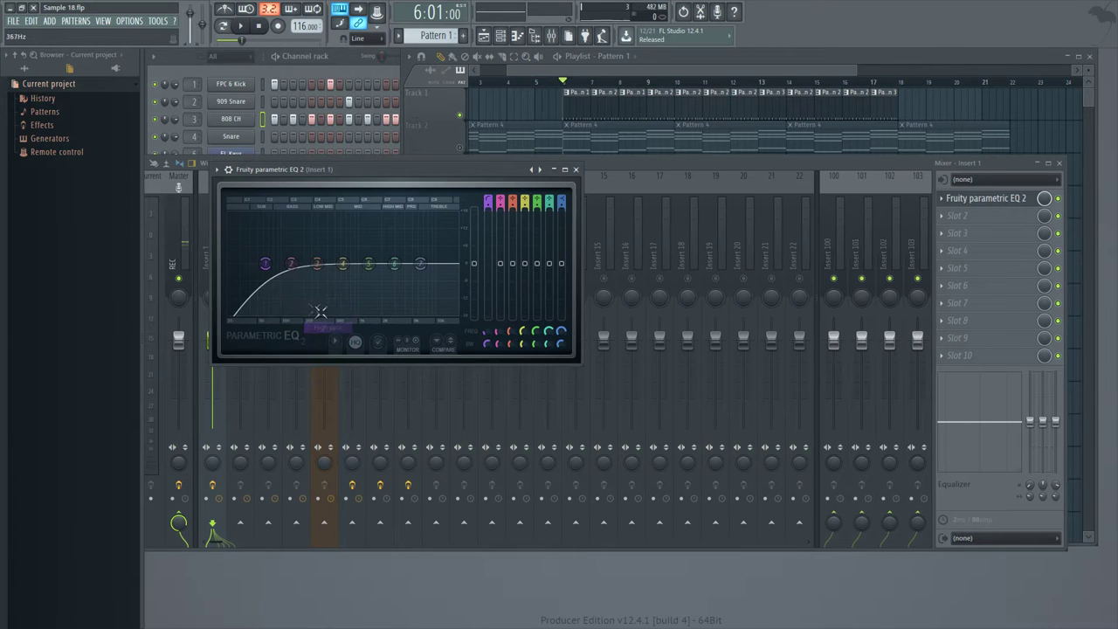
{"action": "key", "text": "space"}
{"action": "right_click", "coordinate": [265, 263]}
{"action": "mouse_move", "coordinate": [288, 310]}
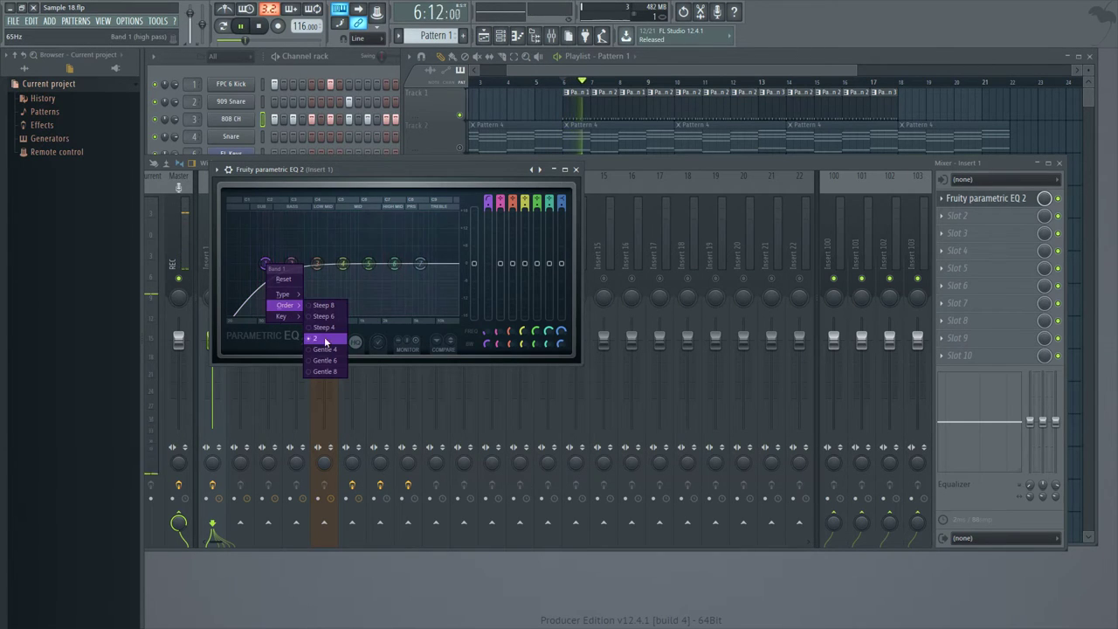
{"action": "left_click", "coordinate": [321, 325]}
{"action": "right_click", "coordinate": [266, 265]}
{"action": "mouse_move", "coordinate": [284, 305]}
{"action": "left_click", "coordinate": [339, 344]}
{"action": "left_click_drag", "start_coordinate": [269, 272], "coordinate": [242, 272]}
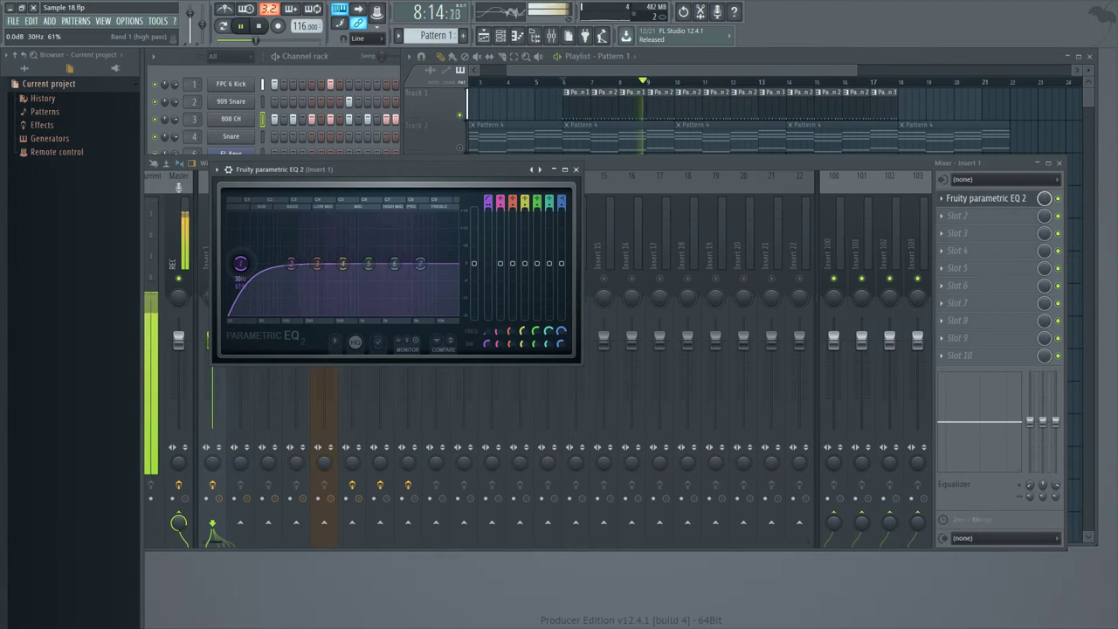
{"action": "key", "text": "space"}
Step: Turn EQ band 7 into a low-pass filter with a steeper slope and fine-tune its cutoff during playback
{"action": "right_click", "coordinate": [428, 273]}
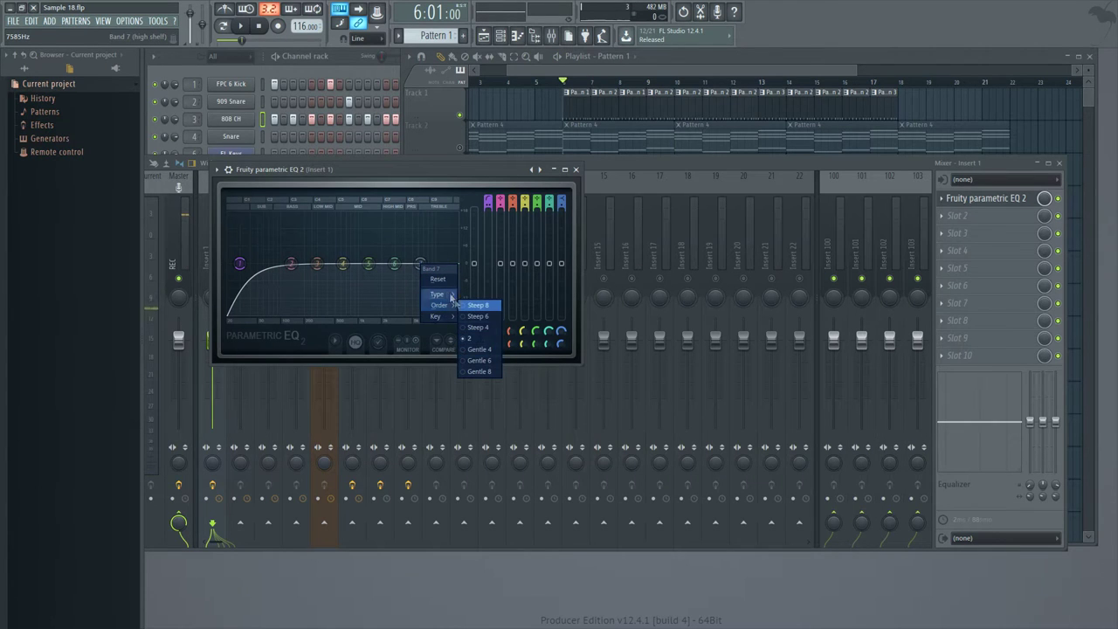
{"action": "mouse_move", "coordinate": [447, 296]}
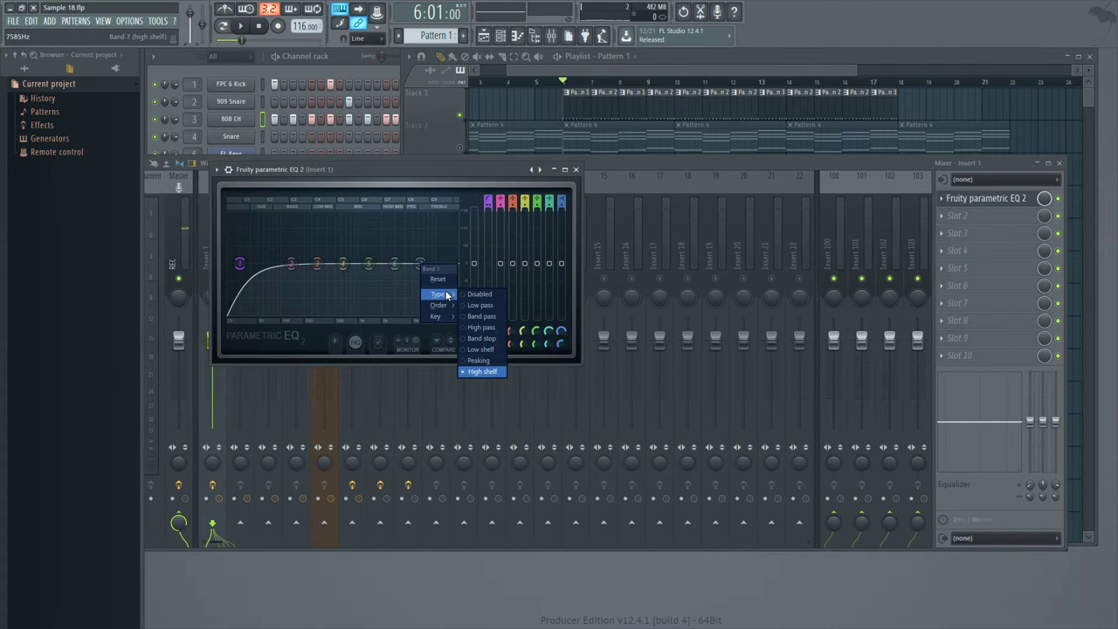
{"action": "left_click", "coordinate": [483, 326]}
{"action": "mouse_move", "coordinate": [442, 305]}
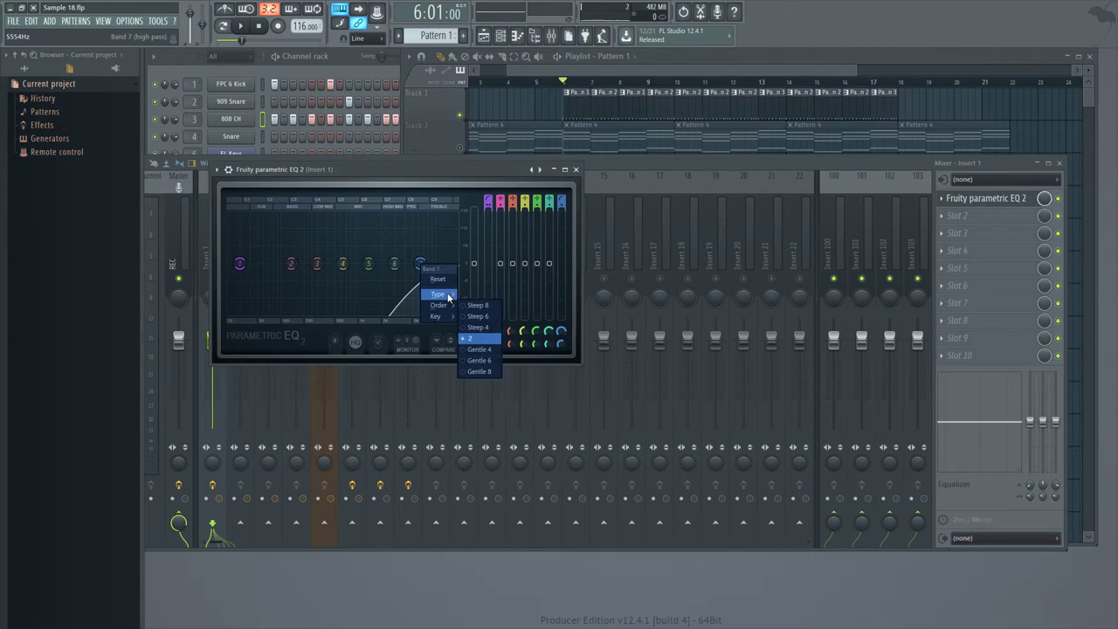
{"action": "left_click", "coordinate": [481, 305]}
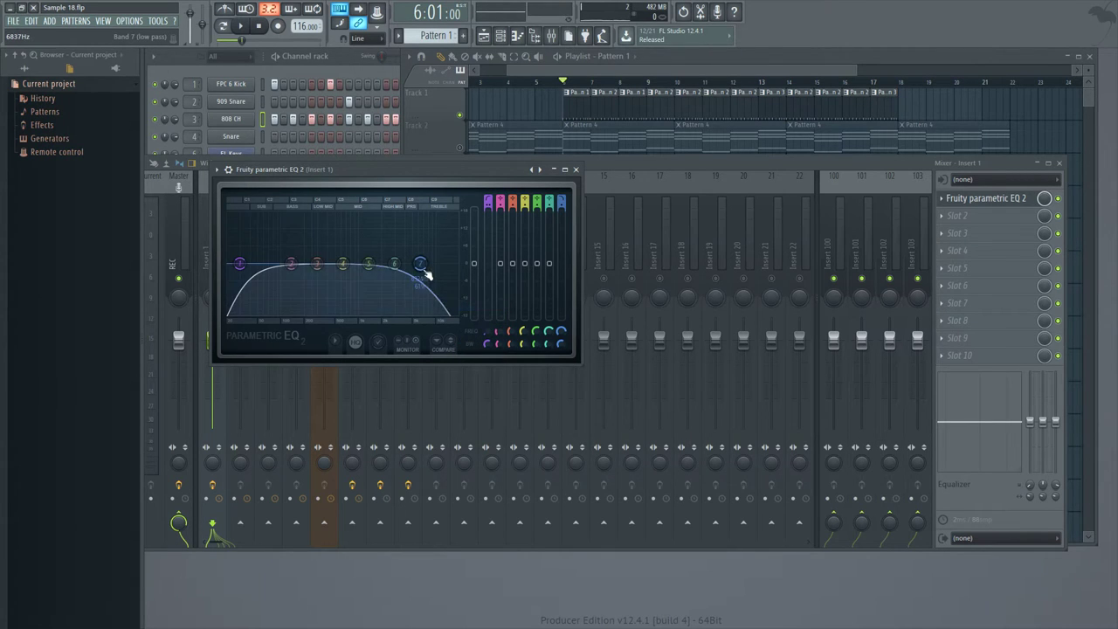
{"action": "right_click", "coordinate": [420, 263]}
{"action": "mouse_move", "coordinate": [439, 305]}
{"action": "left_click", "coordinate": [474, 341]}
{"action": "key", "text": "space"}
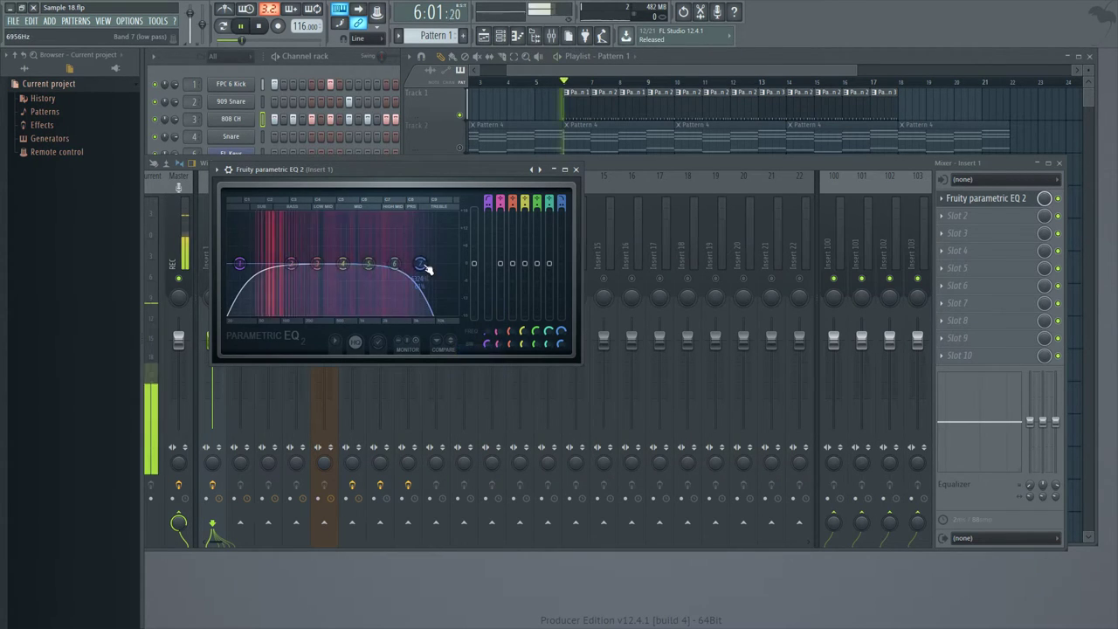
{"action": "mouse_move", "coordinate": [445, 263]}
{"action": "left_mouse_down"}
{"action": "mouse_move", "coordinate": [401, 263]}
{"action": "mouse_move", "coordinate": [424, 263]}
{"action": "left_mouse_up"}
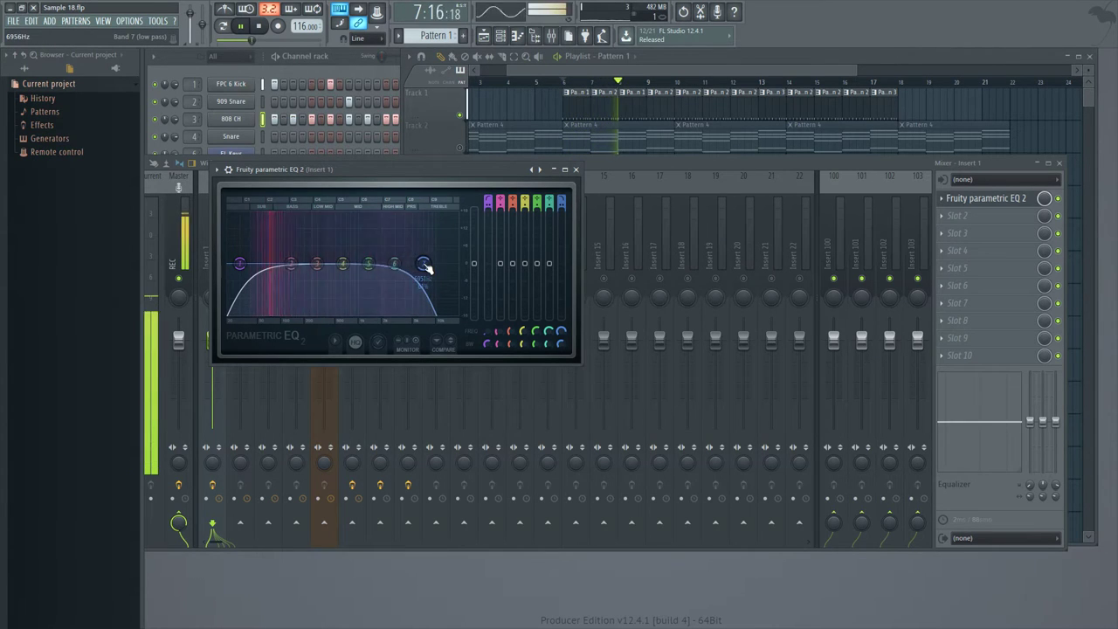
{"action": "key", "text": "space"}
Step: Load Maximus into effect slot 2 of Insert 1 and apply its NY compression preset
{"action": "left_click", "coordinate": [948, 220]}
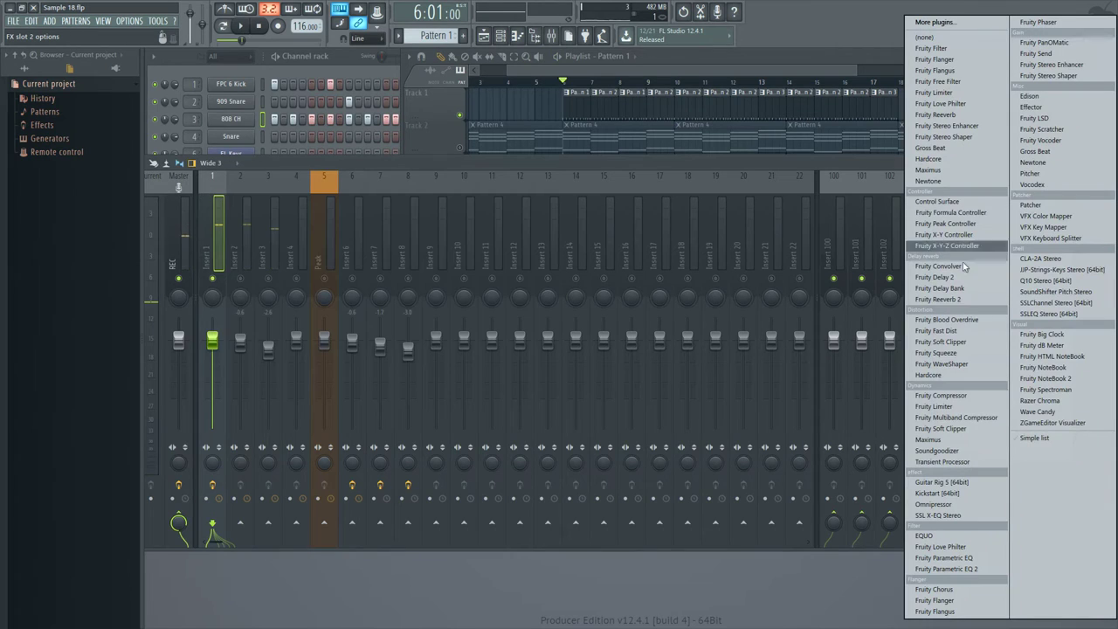
{"action": "left_click", "coordinate": [983, 444]}
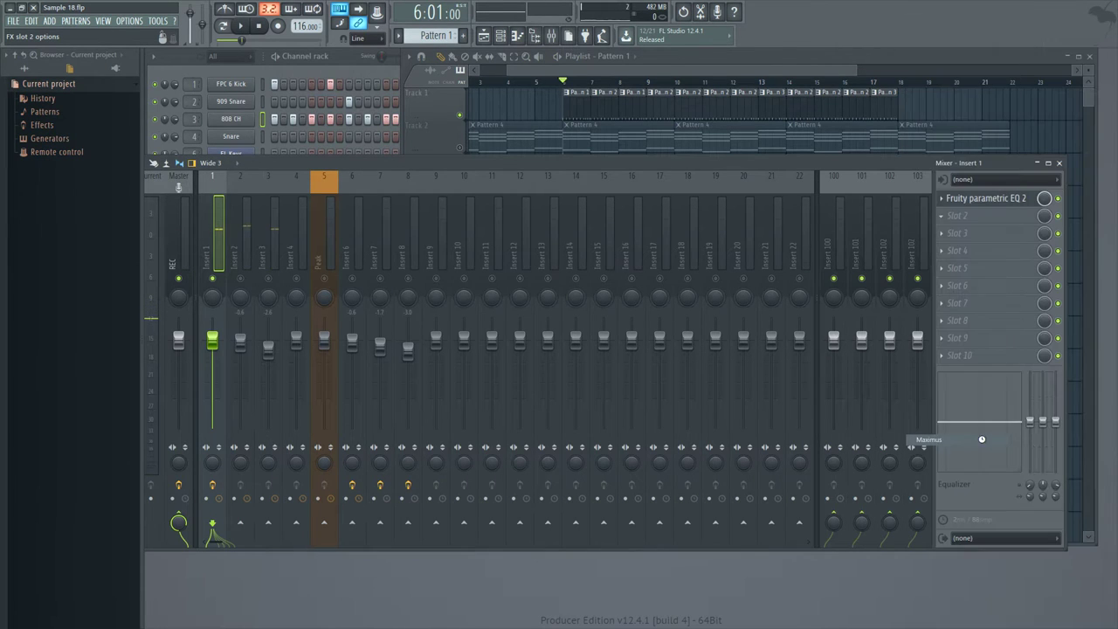
{"action": "key", "text": "space"}
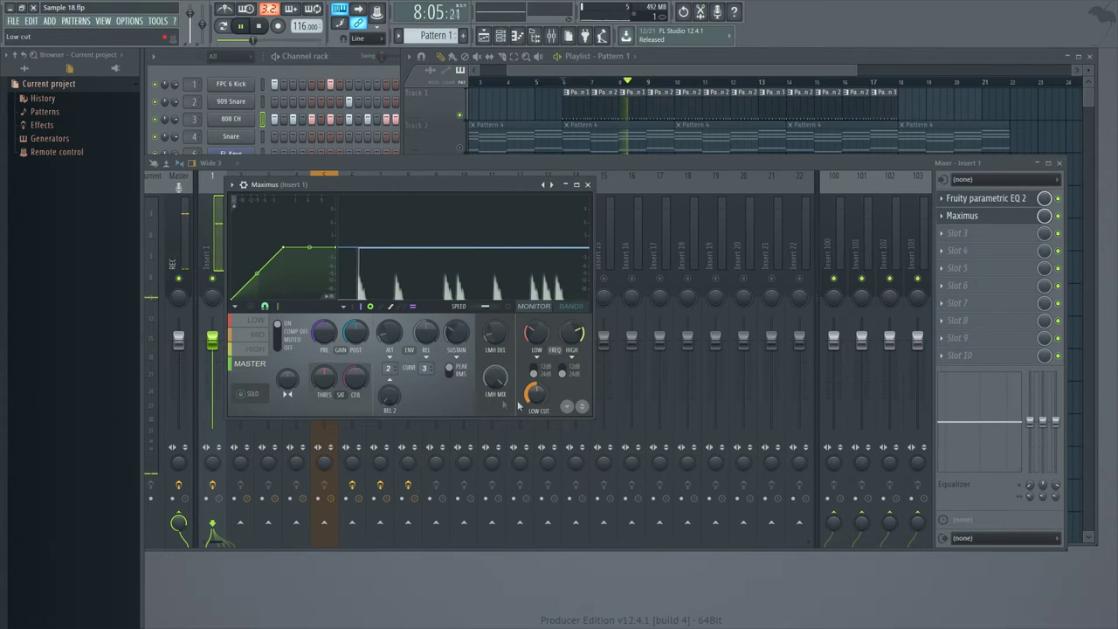
{"action": "key", "text": "space"}
{"action": "right_click", "coordinate": [551, 184]}
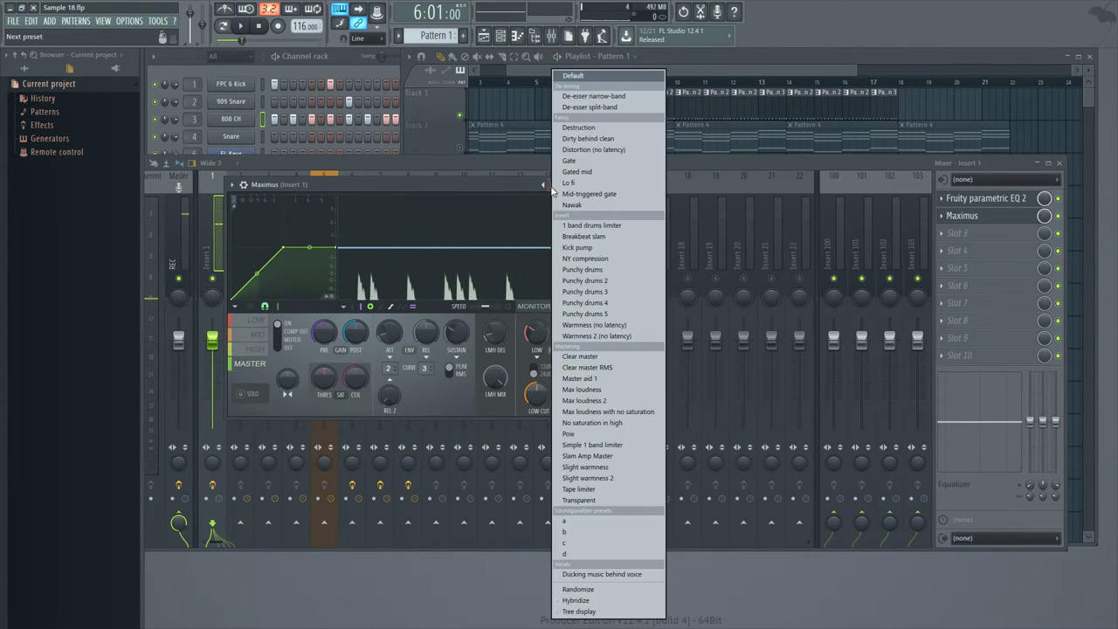
{"action": "left_click", "coordinate": [616, 259]}
Step: Adjust the low cut of Maximus during playback and compare the sound with the effect bypassed
{"action": "key", "text": "space"}
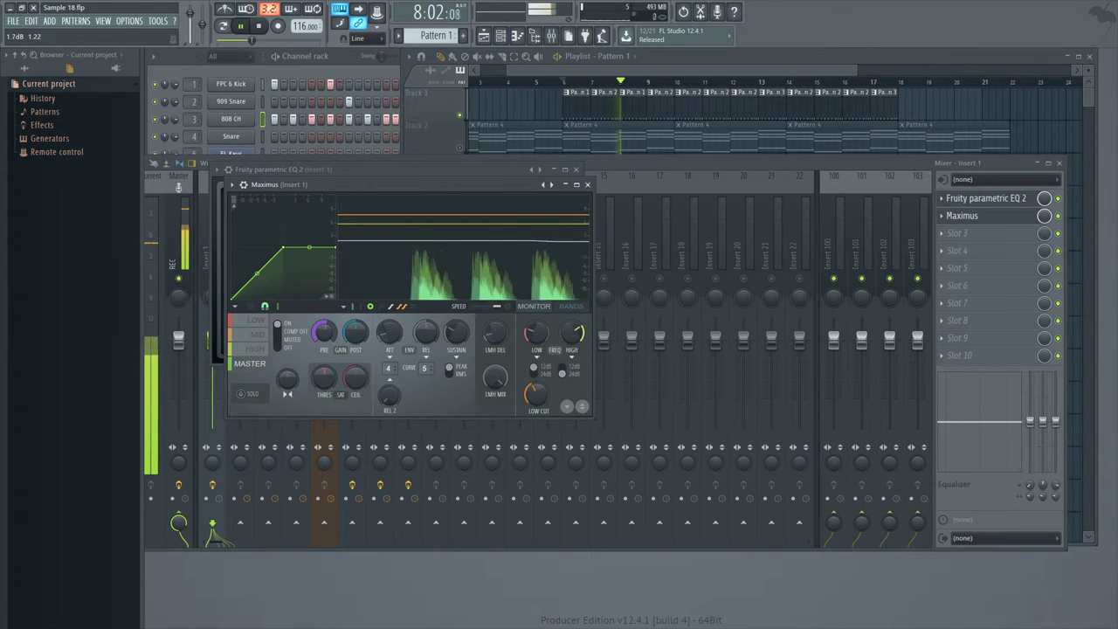
{"action": "left_click_drag", "start_coordinate": [536, 396], "coordinate": [536, 381]}
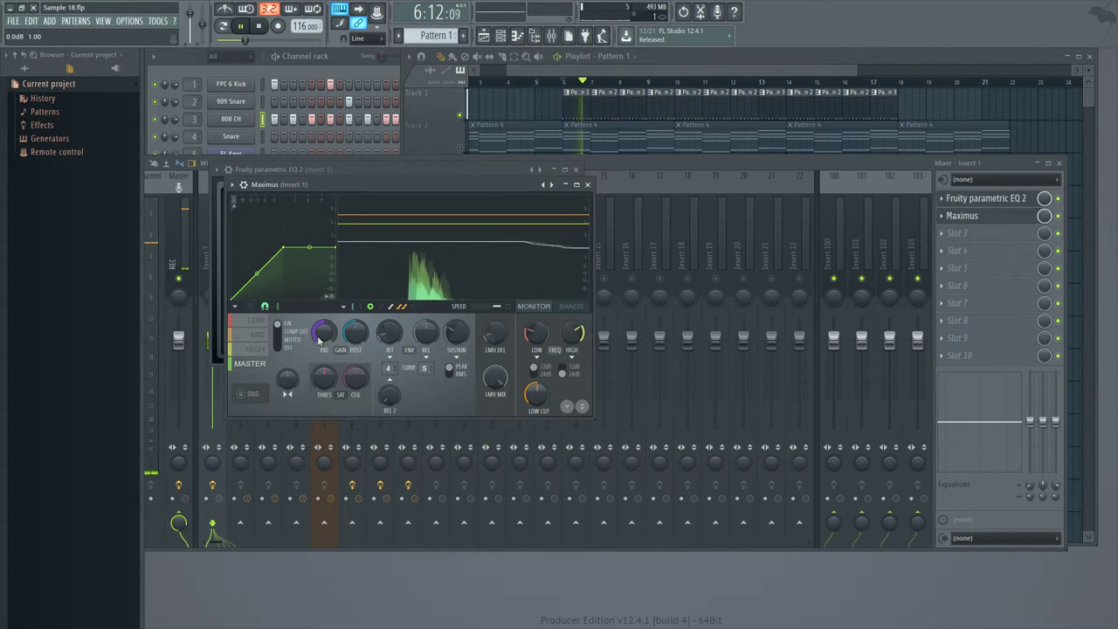
{"action": "left_click", "coordinate": [1064, 223]}
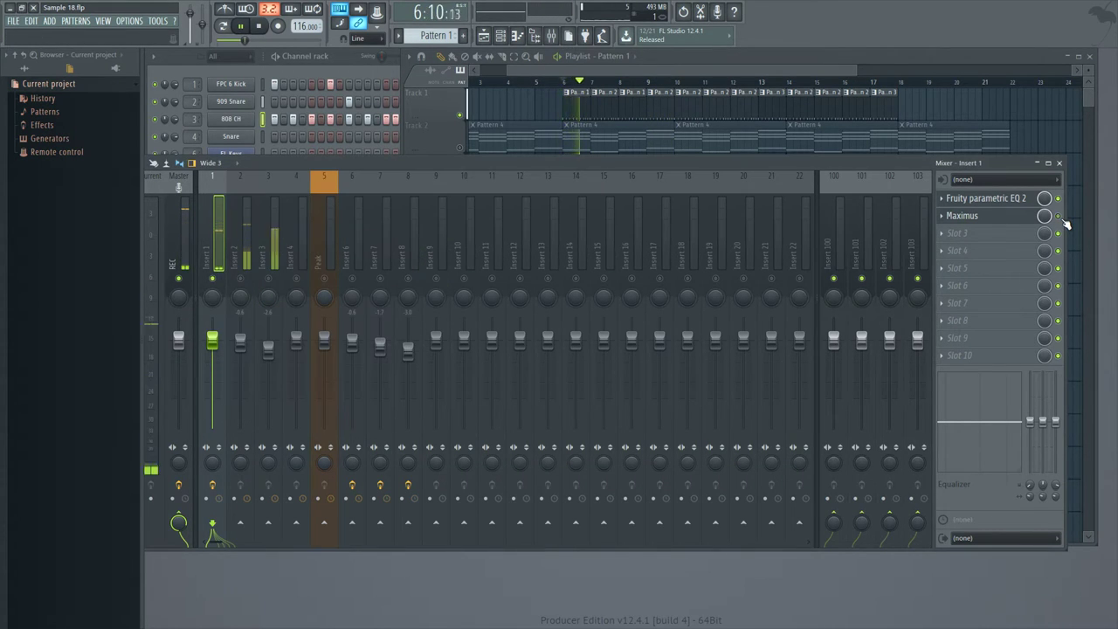
{"action": "key", "text": "space"}
Step: Load Fruity Reeverb 2 into effect slot 3 of Insert 1 and audition presets such as Large Hall and Small Studio
{"action": "left_click", "coordinate": [997, 234]}
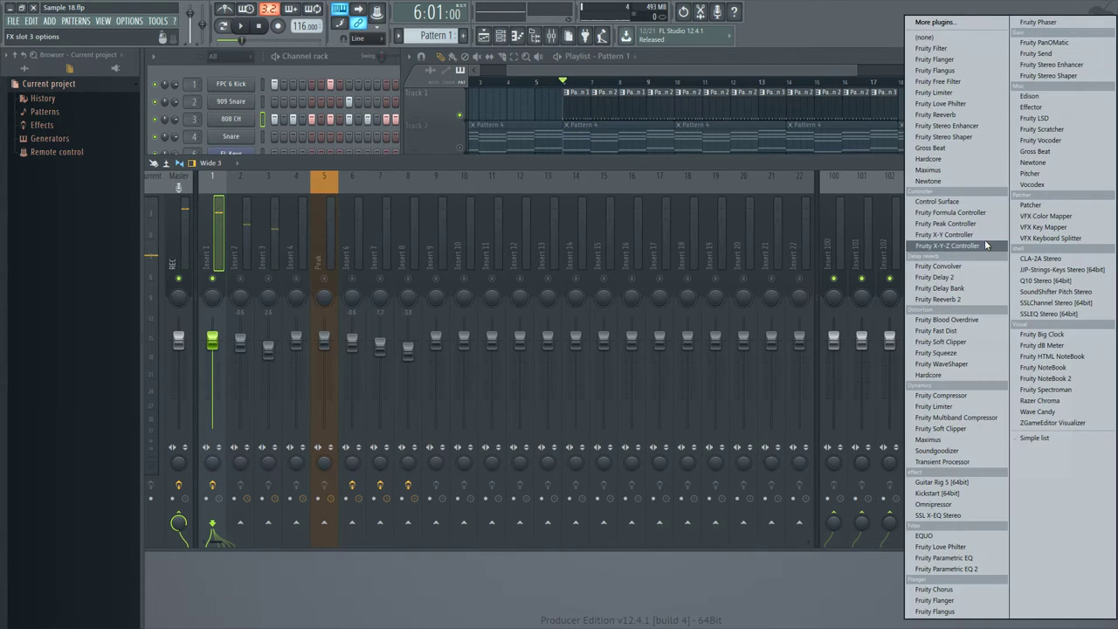
{"action": "left_click", "coordinate": [974, 297]}
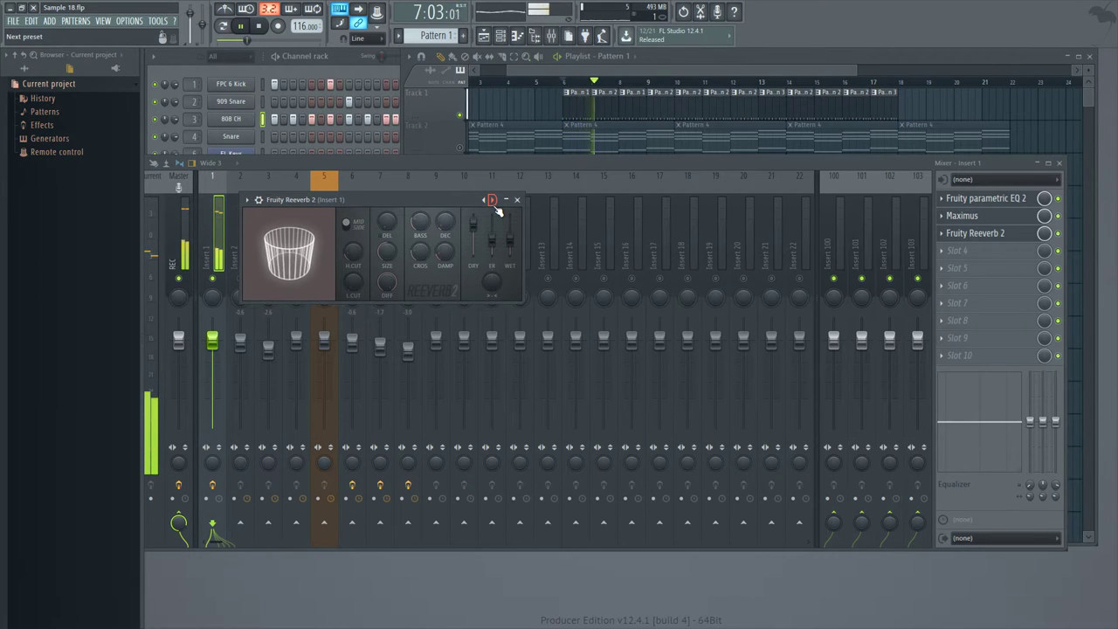
{"action": "left_click", "coordinate": [496, 208]}
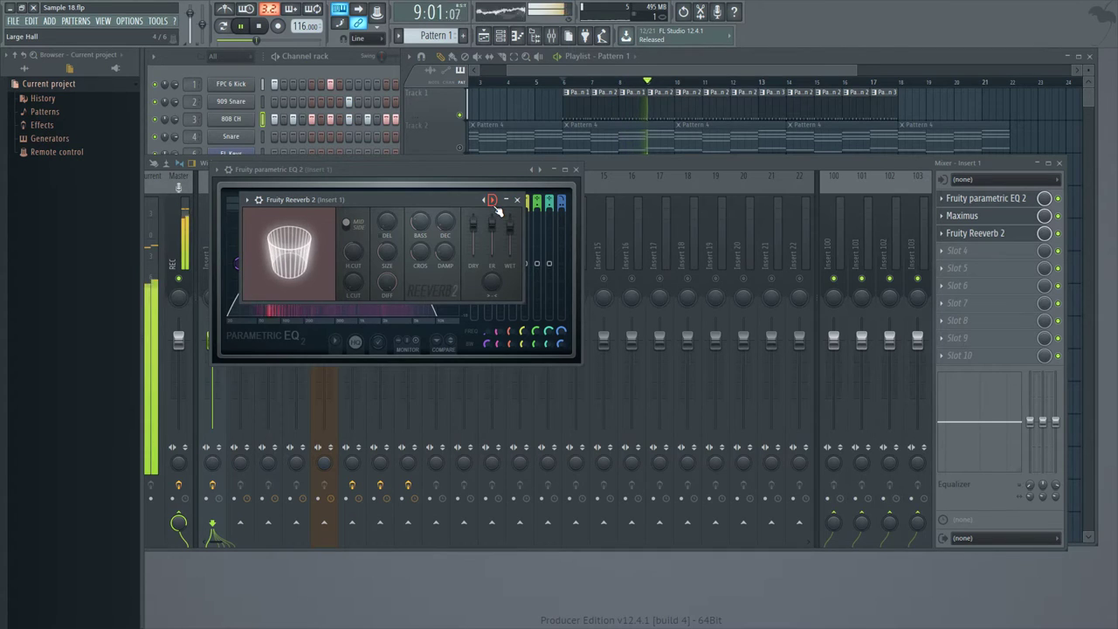
{"action": "left_click", "coordinate": [493, 203]}
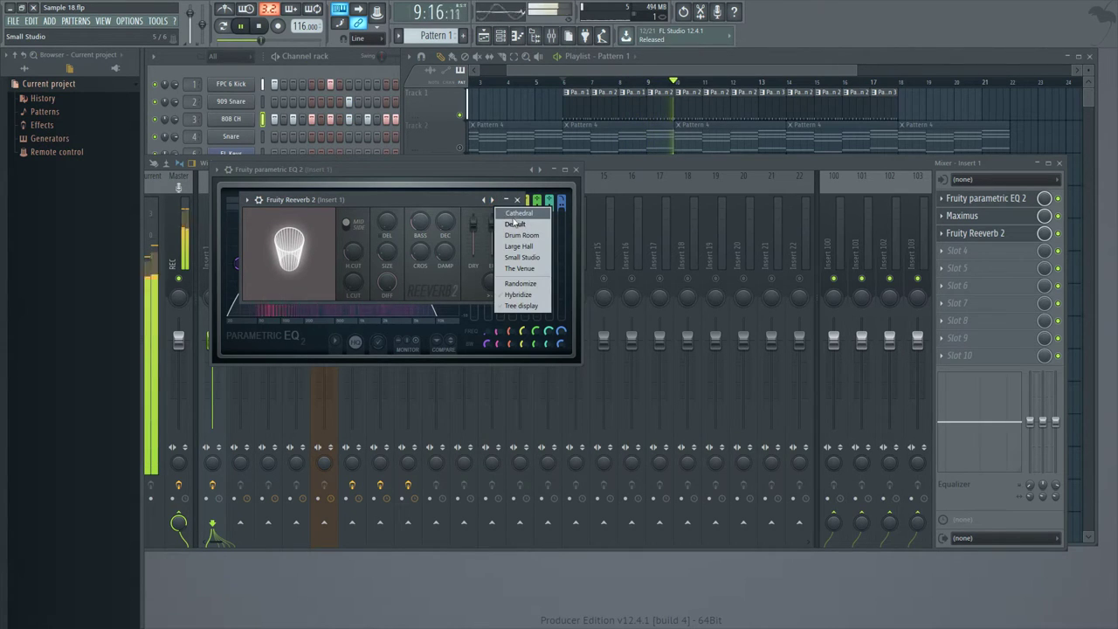
{"action": "left_click", "coordinate": [500, 220]}
Step: Apply the Default preset to Fruity Reeverb 2 and lower the wet level slightly during playback
{"action": "key", "text": "space"}
{"action": "right_click", "coordinate": [494, 202]}
{"action": "left_click", "coordinate": [514, 220]}
{"action": "key", "text": "space"}
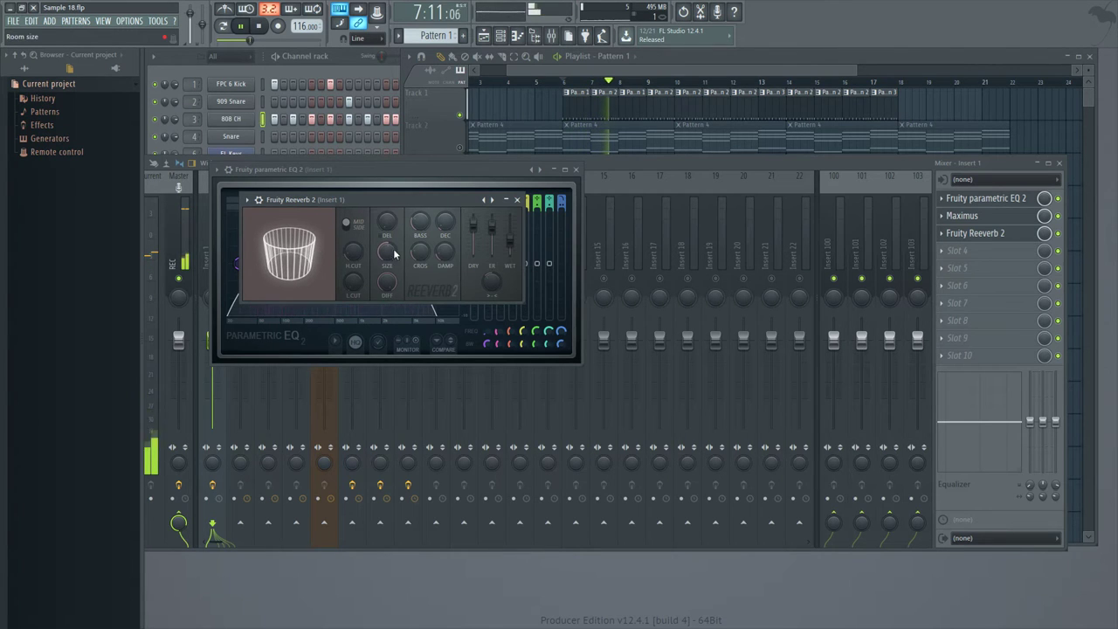
{"action": "left_click_drag", "start_coordinate": [511, 242], "coordinate": [510, 240]}
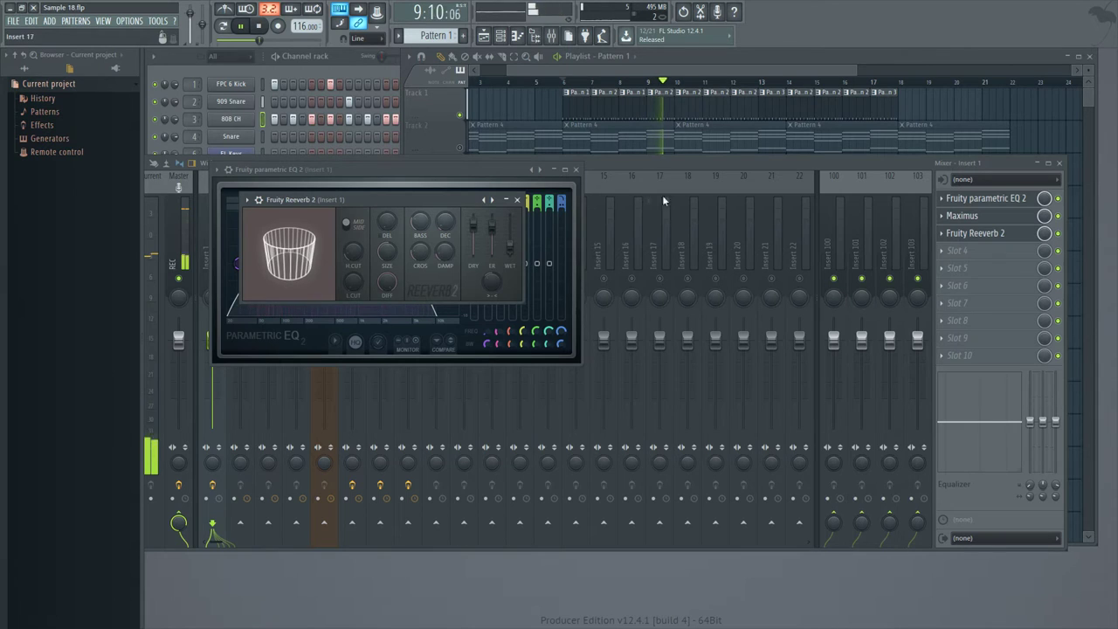
Step: Compare the Insert 1 sound with Fruity Reeverb 2 bypassed and enabled, and stop playback
{"action": "left_click", "coordinate": [1059, 233]}
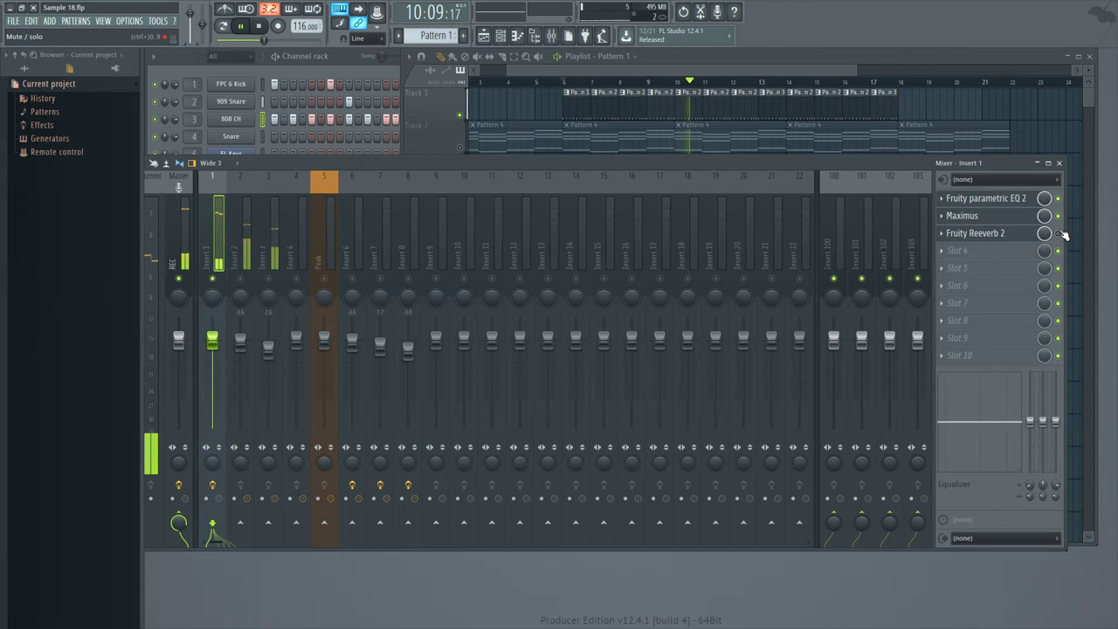
{"action": "left_click", "coordinate": [1059, 233]}
{"action": "key", "text": "space"}
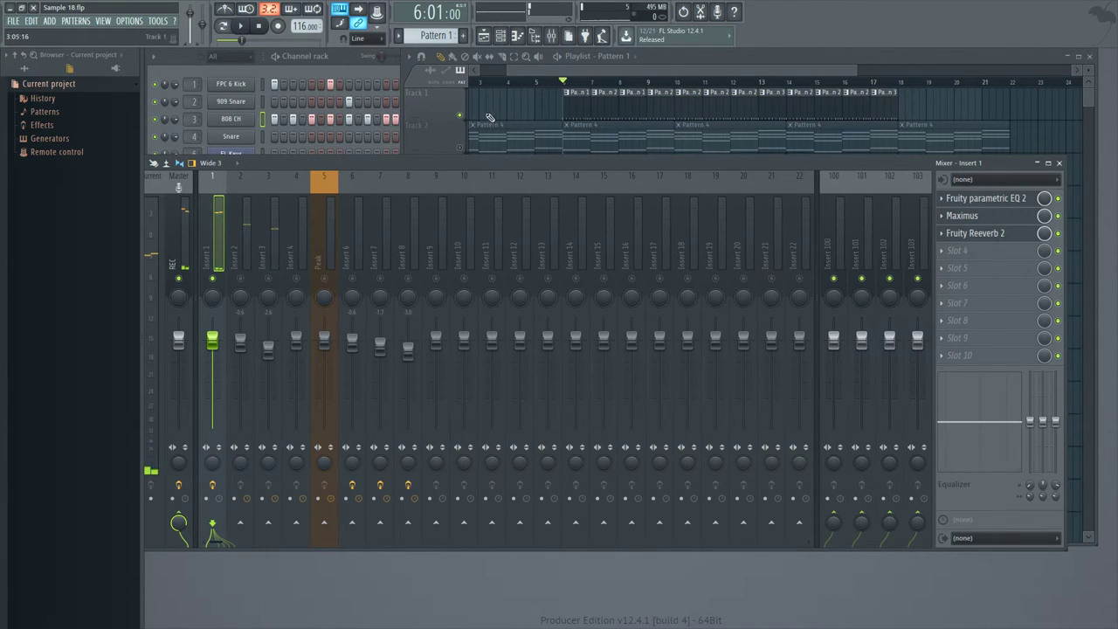
Step: Unsolo Track 1 in the playlist and Insert 1 in the mixer, and play the full arrangement
{"action": "right_click", "coordinate": [453, 112]}
{"action": "left_click", "coordinate": [449, 114]}
{"action": "right_click", "coordinate": [460, 116]}
{"action": "key", "text": "space"}
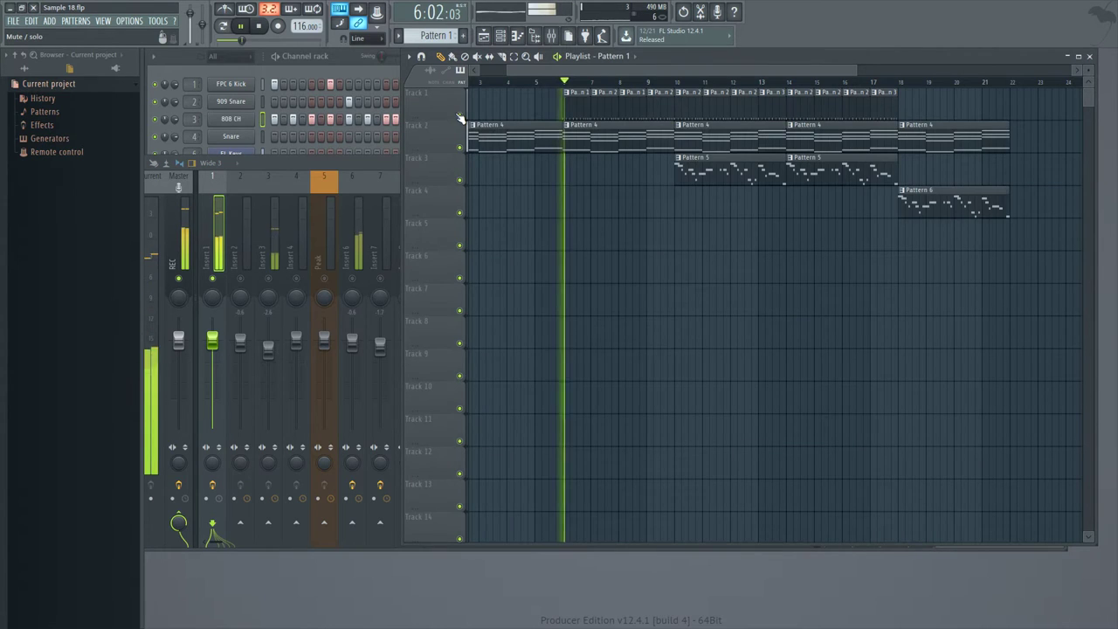
{"action": "left_click", "coordinate": [234, 287]}
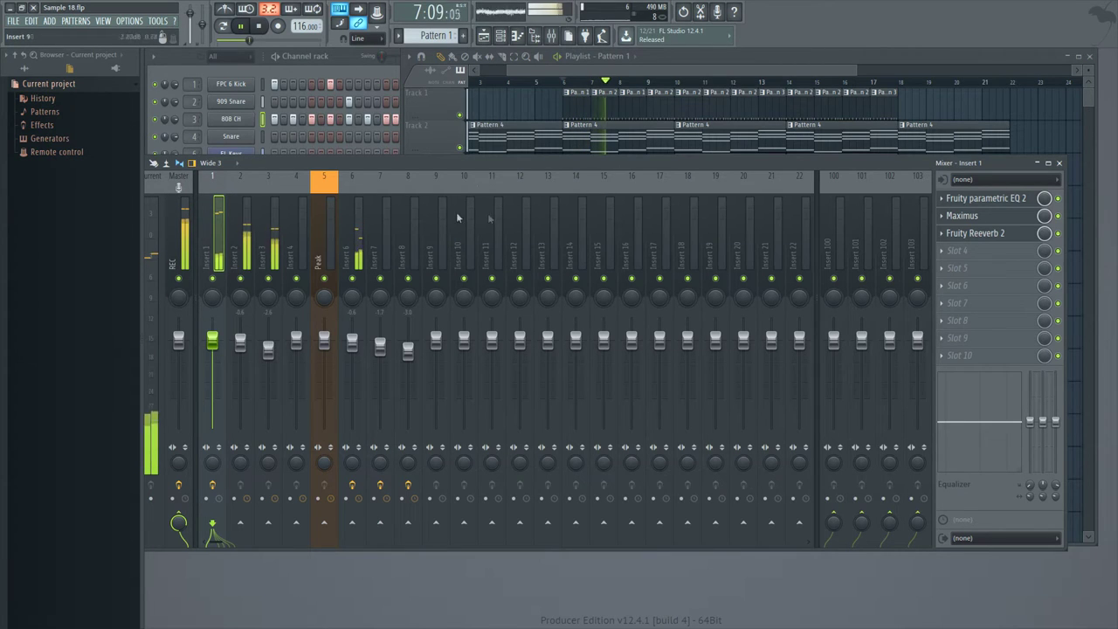
Step: Solo mixer Insert 2, load Fruity Parametric EQ 2 into its effect slot 1 and enlarge the EQ window
{"action": "left_click", "coordinate": [251, 266]}
{"action": "right_click", "coordinate": [242, 280]}
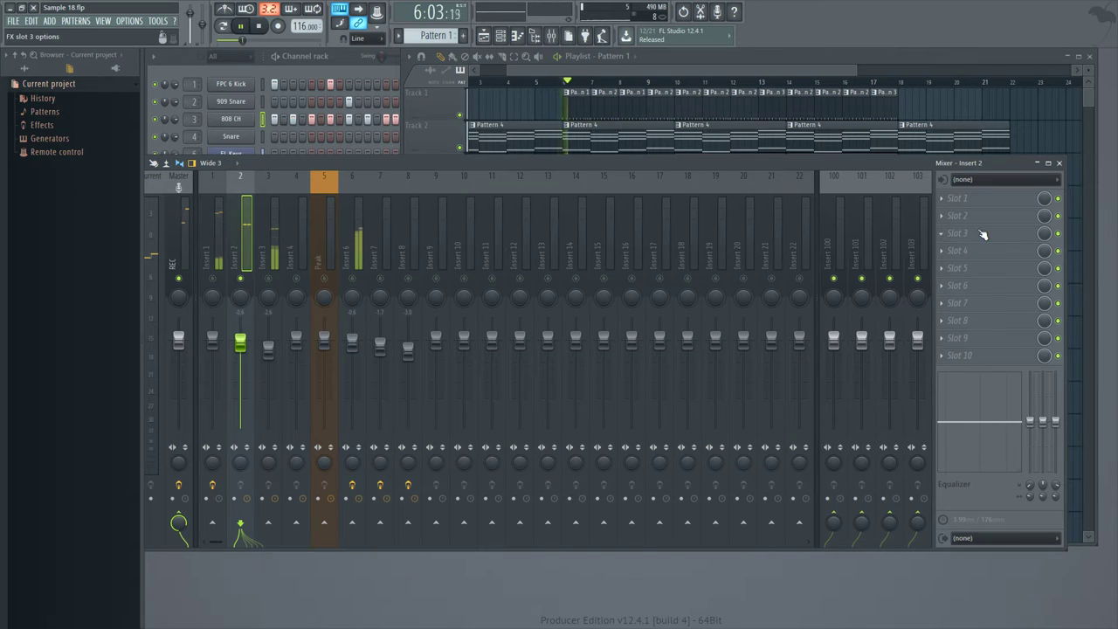
{"action": "left_click", "coordinate": [995, 207]}
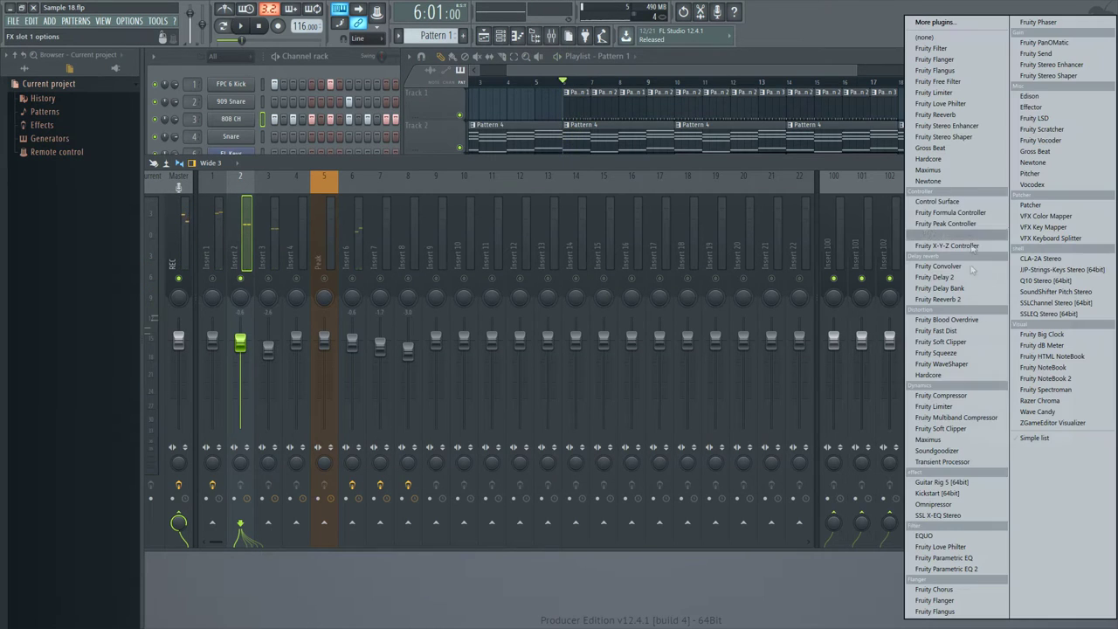
{"action": "left_click", "coordinate": [985, 569]}
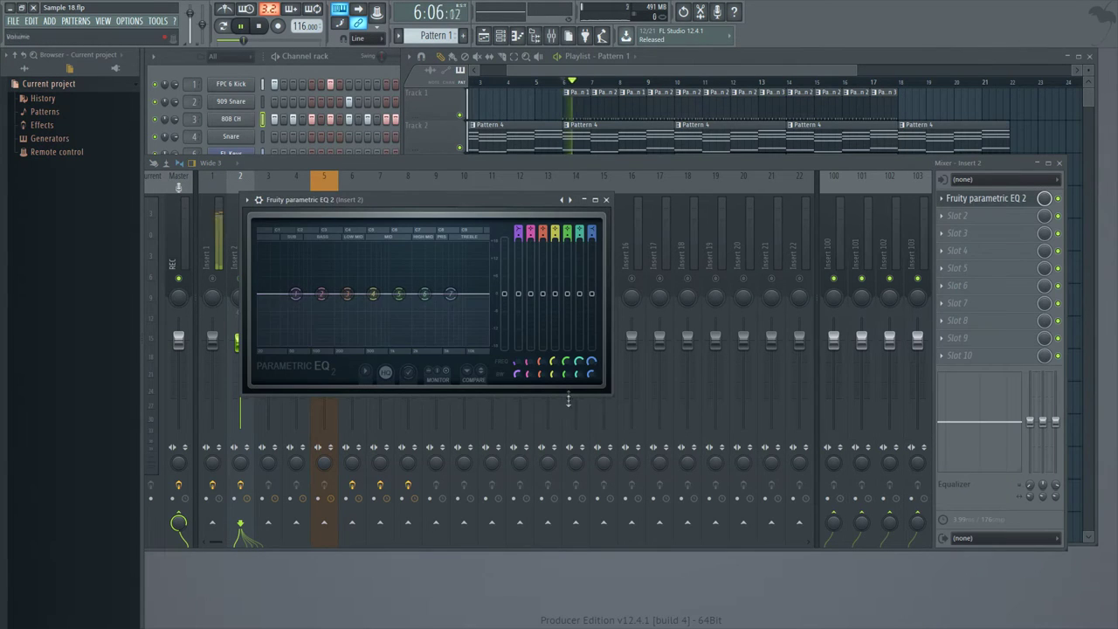
{"action": "left_click_drag", "start_coordinate": [609, 393], "coordinate": [752, 469]}
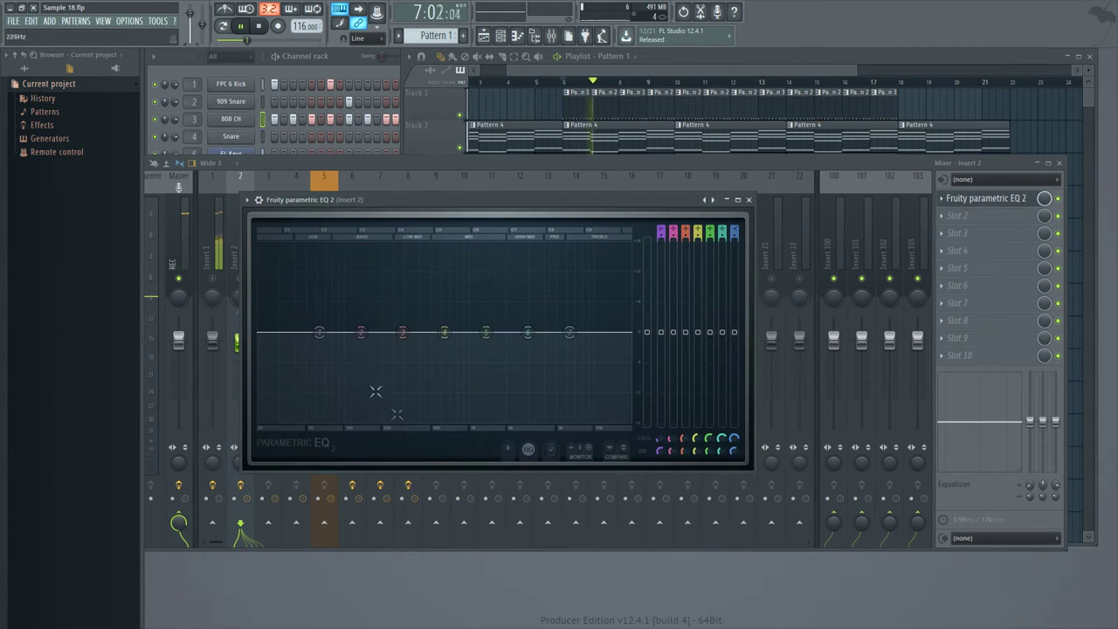
Step: Make EQ band 1 a high pass with a steeper order and place its cutoff at about 110 Hz during playback
{"action": "right_click", "coordinate": [319, 332]}
{"action": "mouse_move", "coordinate": [342, 364]}
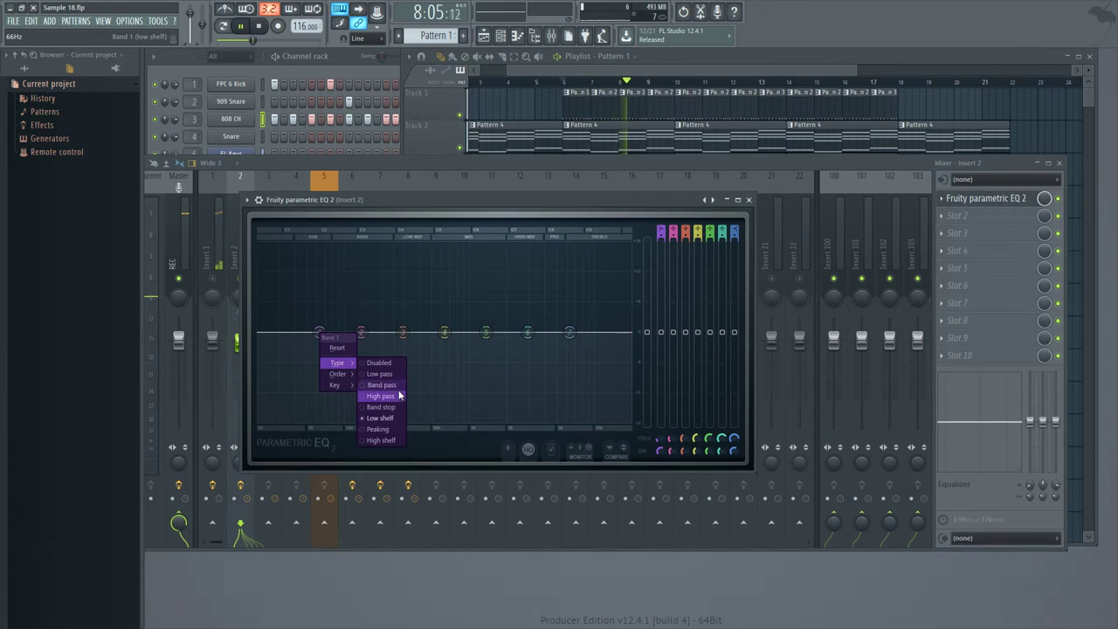
{"action": "left_click", "coordinate": [398, 396]}
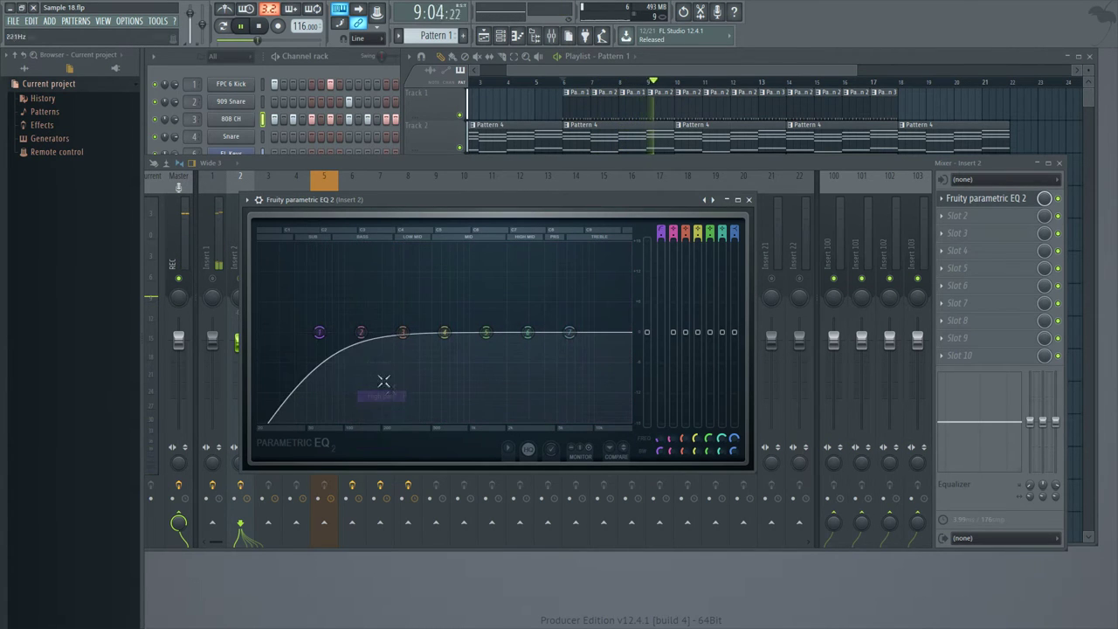
{"action": "left_click_drag", "start_coordinate": [319, 332], "coordinate": [381, 332]}
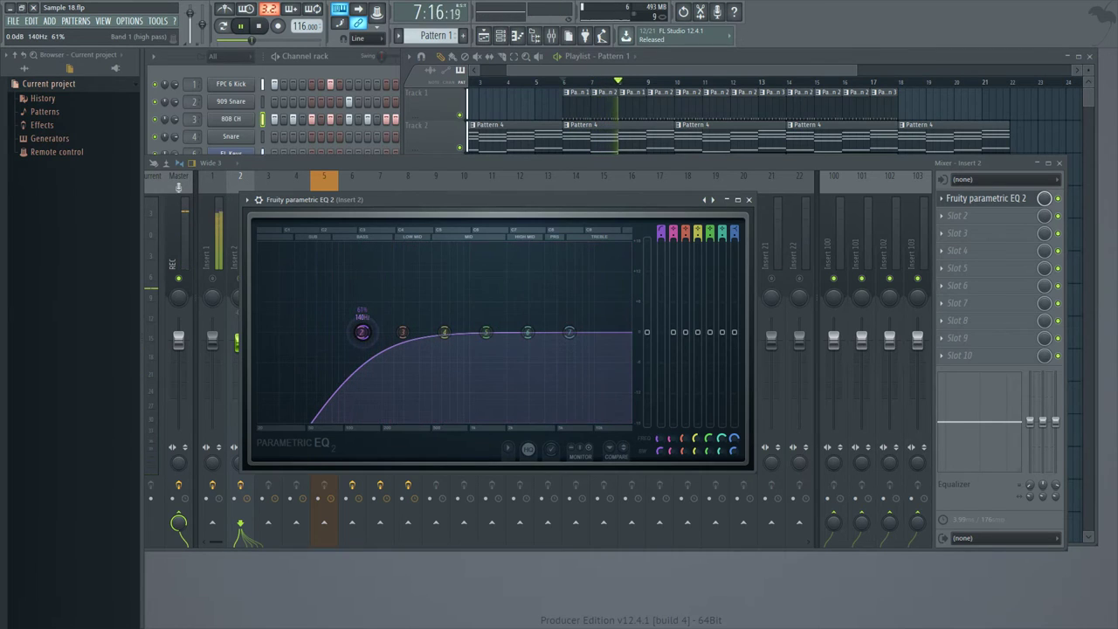
{"action": "left_click_drag", "start_coordinate": [364, 332], "coordinate": [369, 333]}
{"action": "mouse_move", "coordinate": [395, 385]}
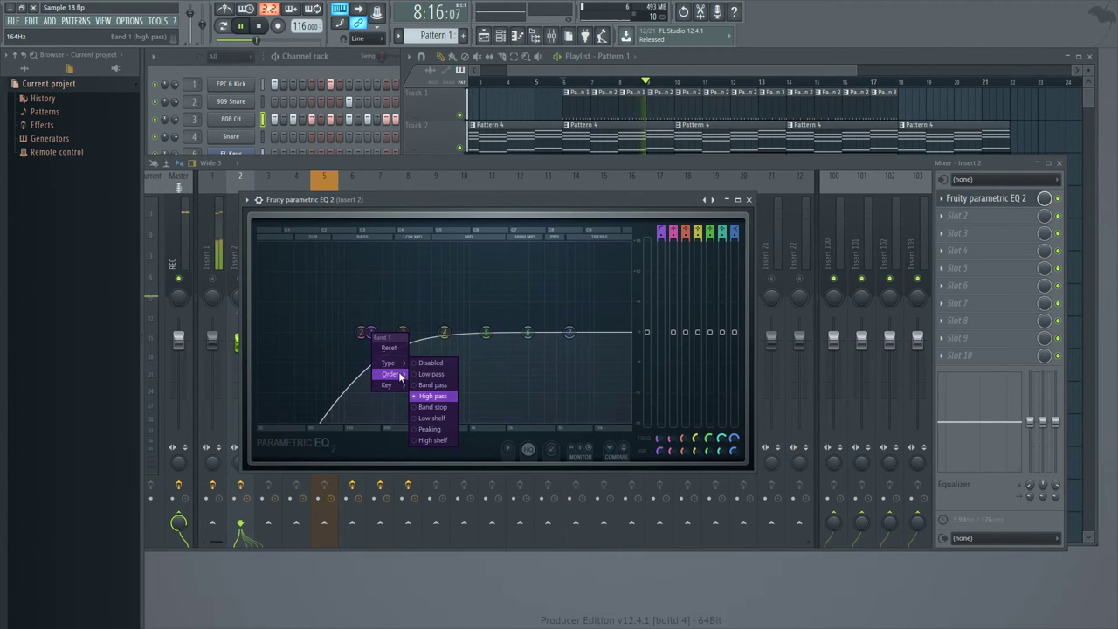
{"action": "left_click", "coordinate": [435, 429]}
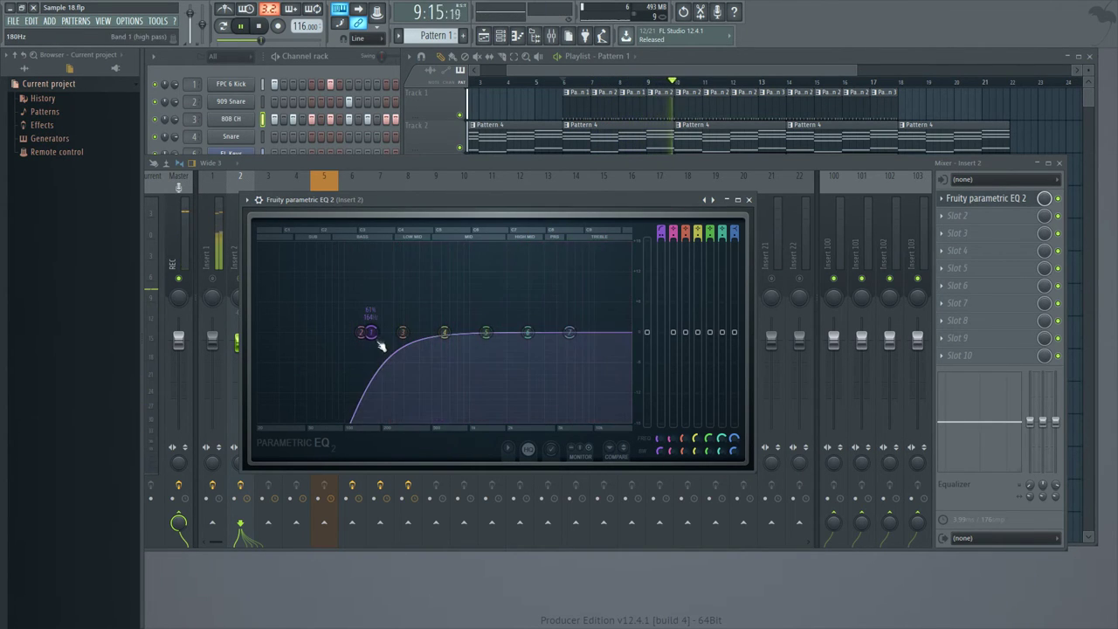
{"action": "left_click_drag", "start_coordinate": [379, 332], "coordinate": [349, 332]}
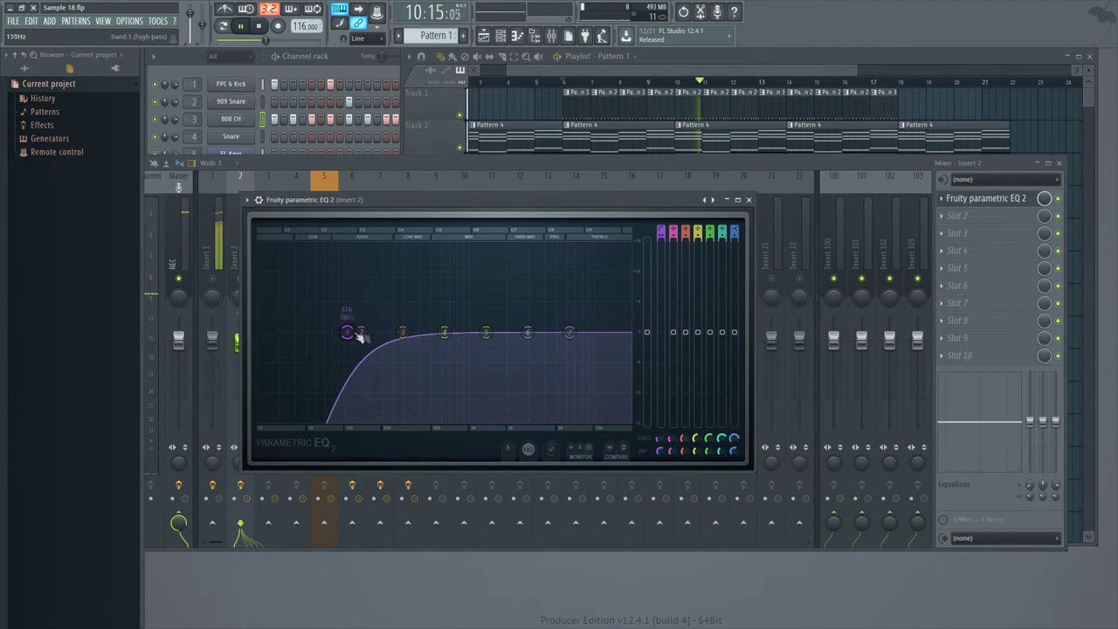
Step: Boost EQ band 4 slightly, cut band 5 slightly, and close the Parametric EQ 2 window
{"action": "left_click_drag", "start_coordinate": [444, 332], "coordinate": [513, 350]}
{"action": "scroll", "coordinate": [513, 350], "scroll_direction": "down", "scroll_amount": 5}
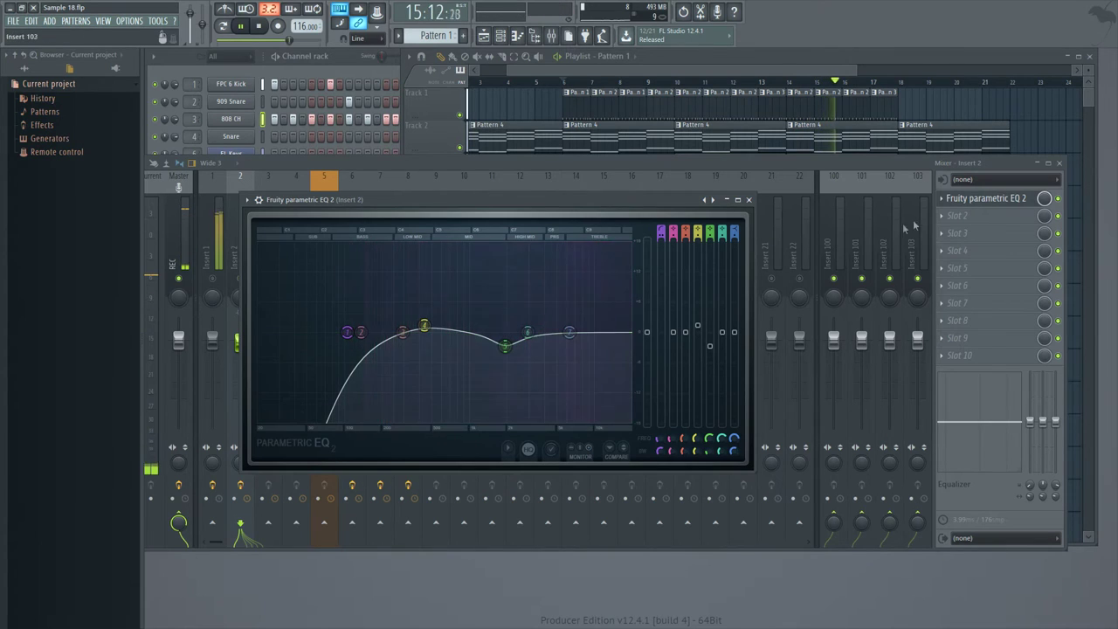
{"action": "left_click", "coordinate": [749, 201]}
Step: Load Fruity Reeverb 2 into effect slot 2 of Insert 2 and adjust its high cut and room size
{"action": "left_click", "coordinate": [992, 215]}
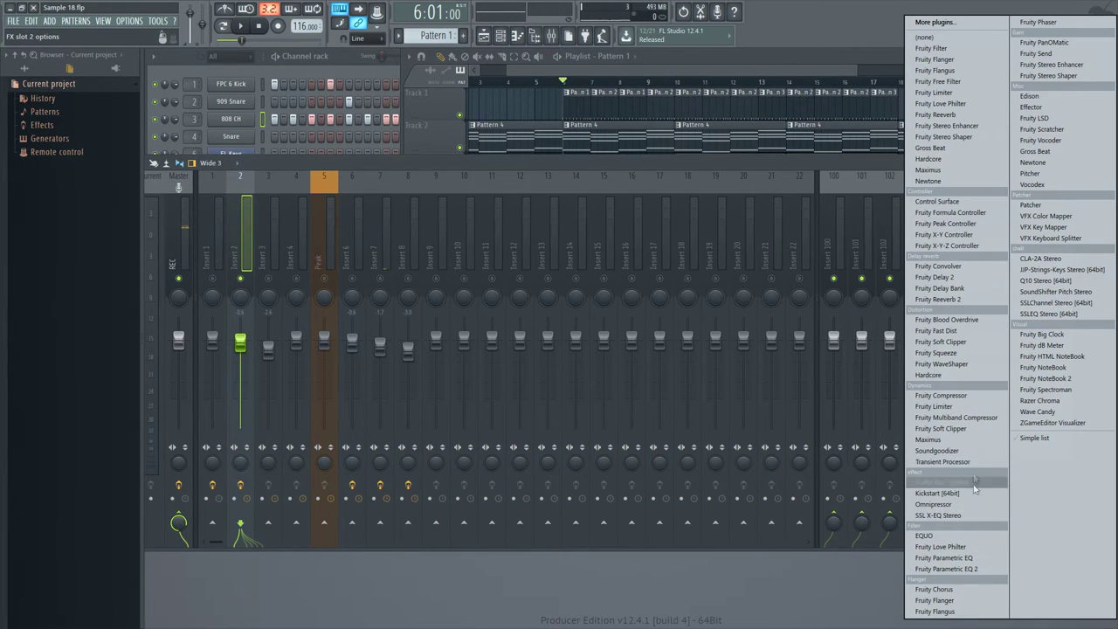
{"action": "left_click", "coordinate": [970, 299]}
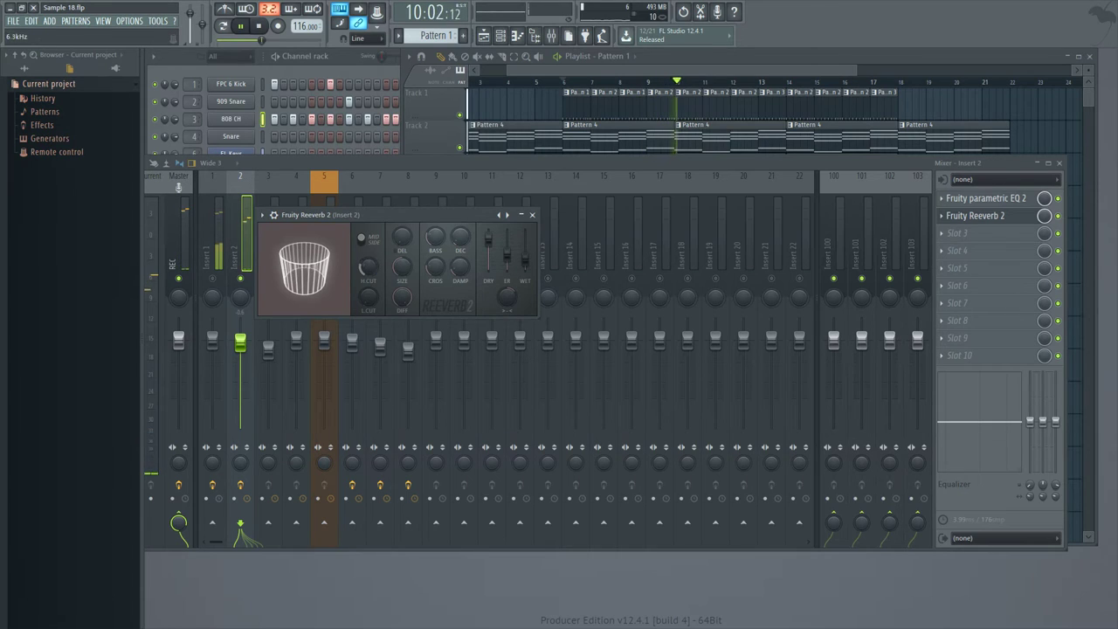
{"action": "left_click_drag", "start_coordinate": [368, 267], "coordinate": [368, 306]}
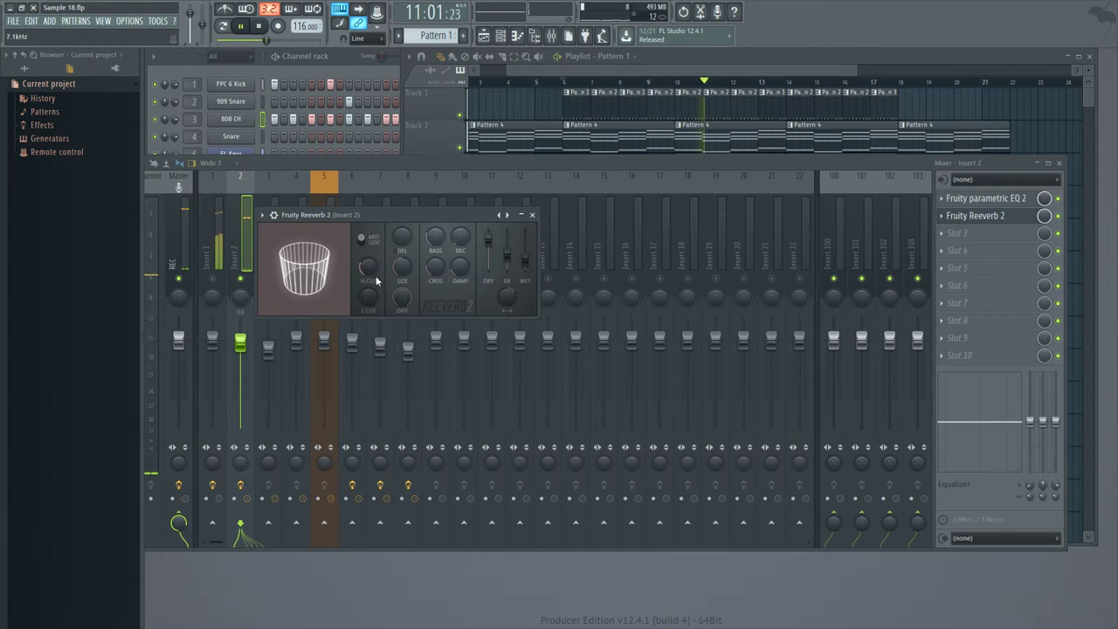
{"action": "left_click_drag", "start_coordinate": [401, 267], "coordinate": [402, 259]}
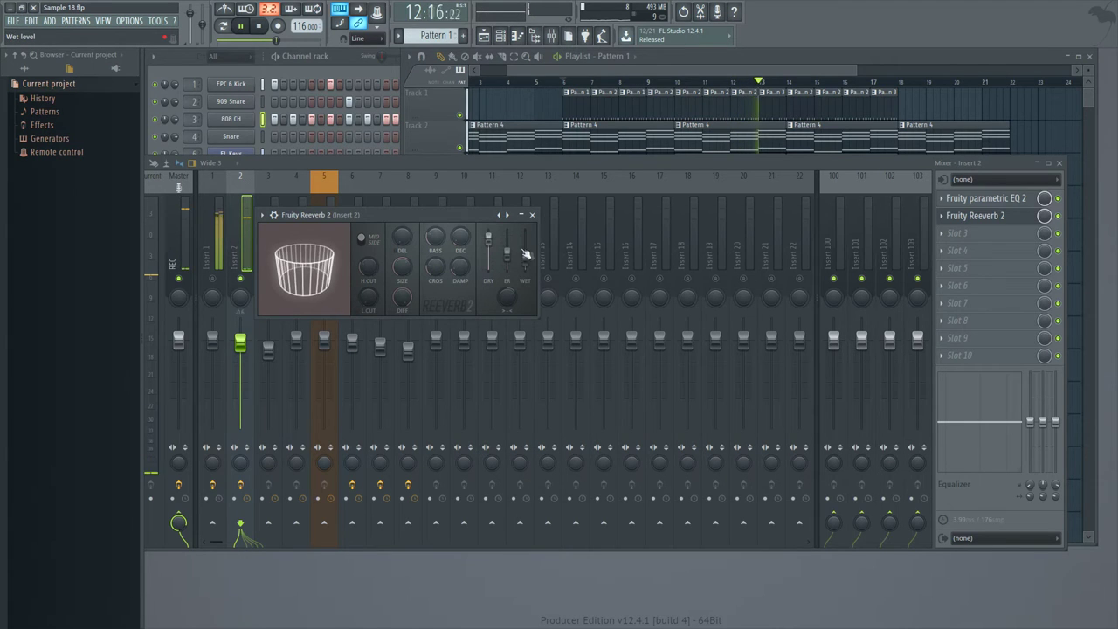
Step: Compare Insert 2 with Fruity Reeverb 2 bypassed, and unsolo the channel to hear it in the full mix
{"action": "key", "text": "space"}
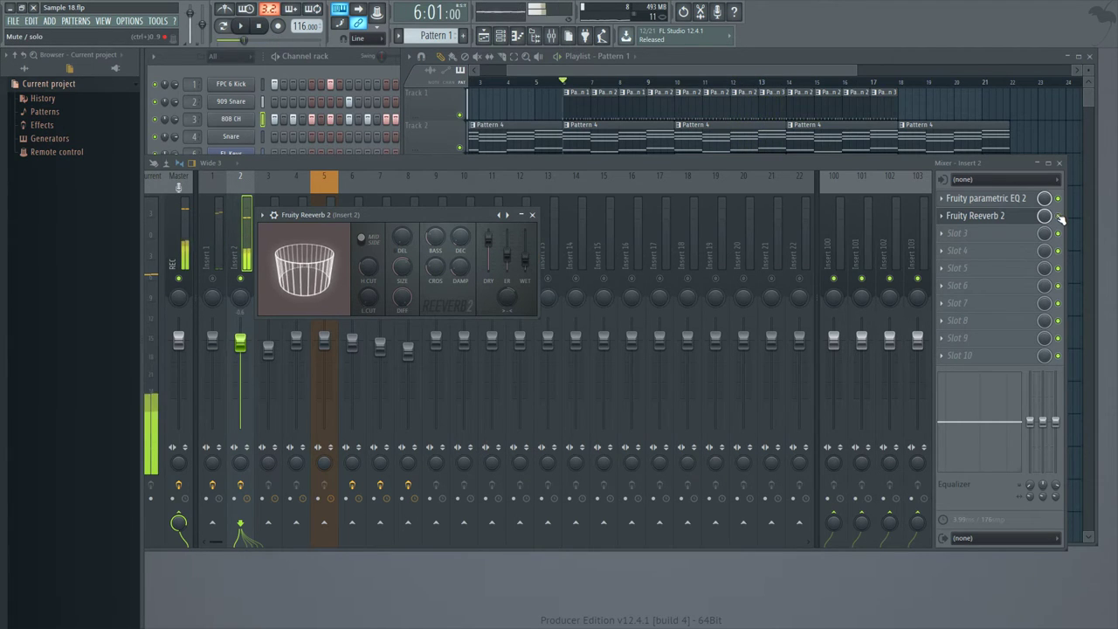
{"action": "key", "text": "Escape"}
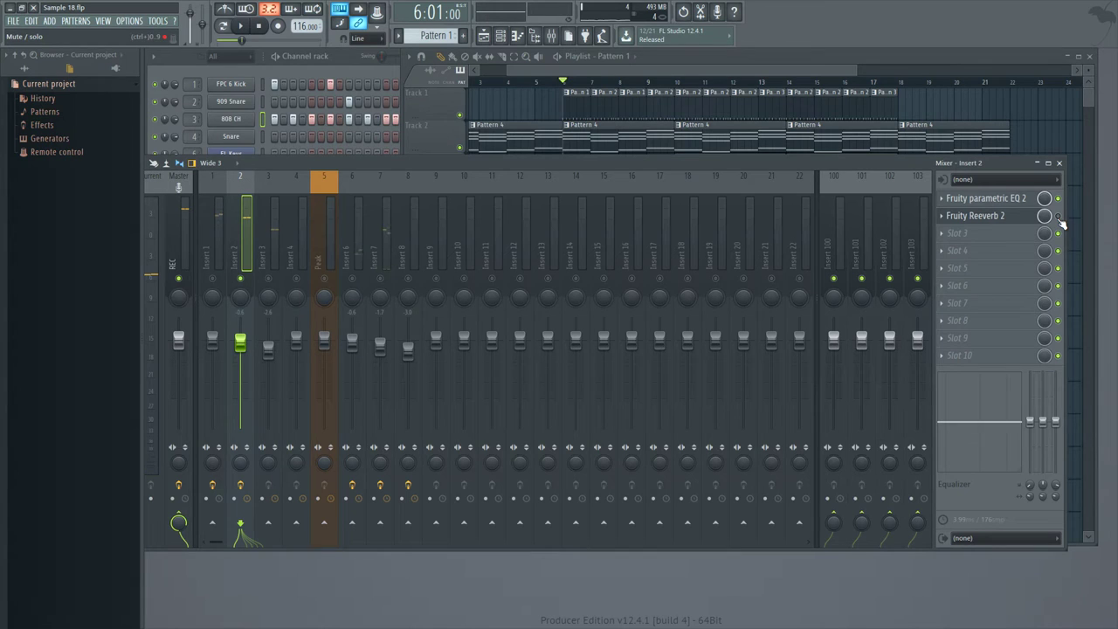
{"action": "key", "text": "space"}
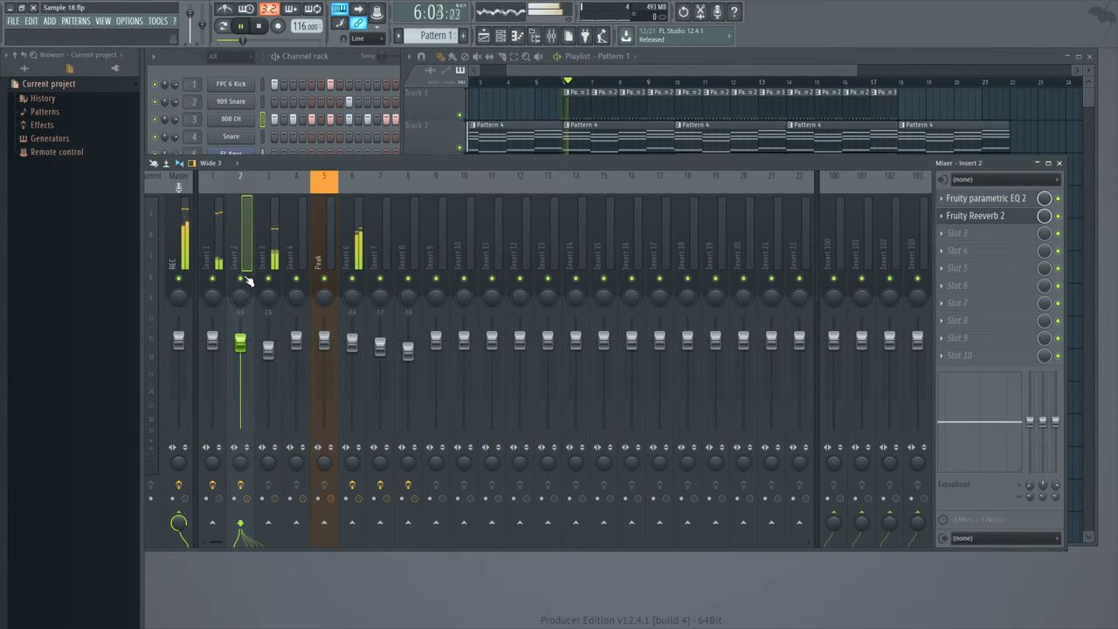
{"action": "key", "text": "space"}
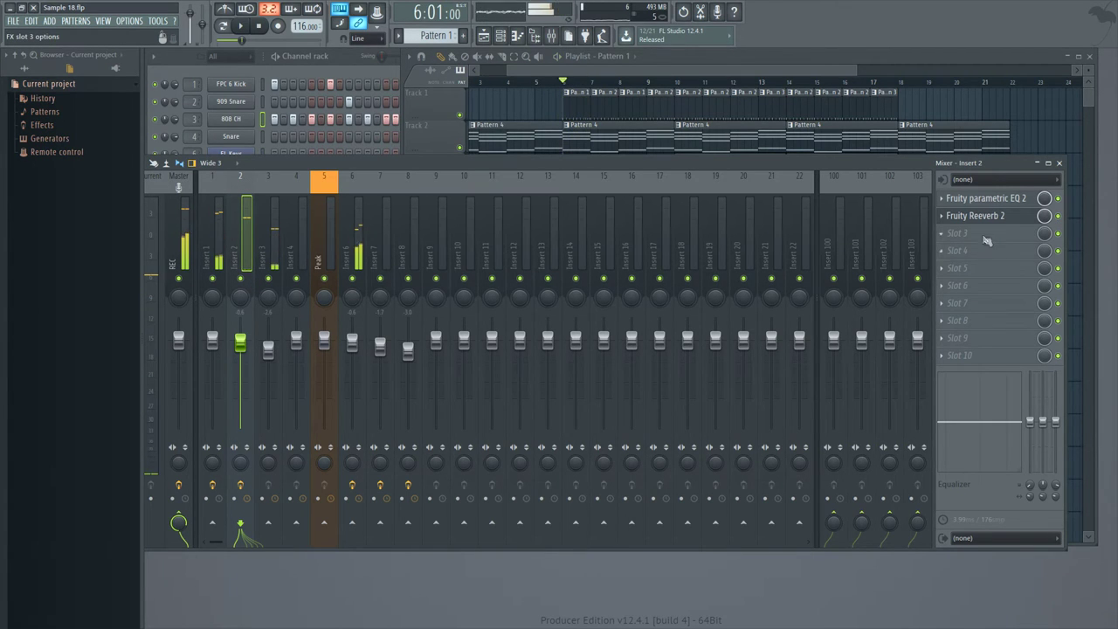
Step: Load Maximus into effect slot 3 of Insert 2 and apply its Punchy drums preset
{"action": "left_click", "coordinate": [980, 234]}
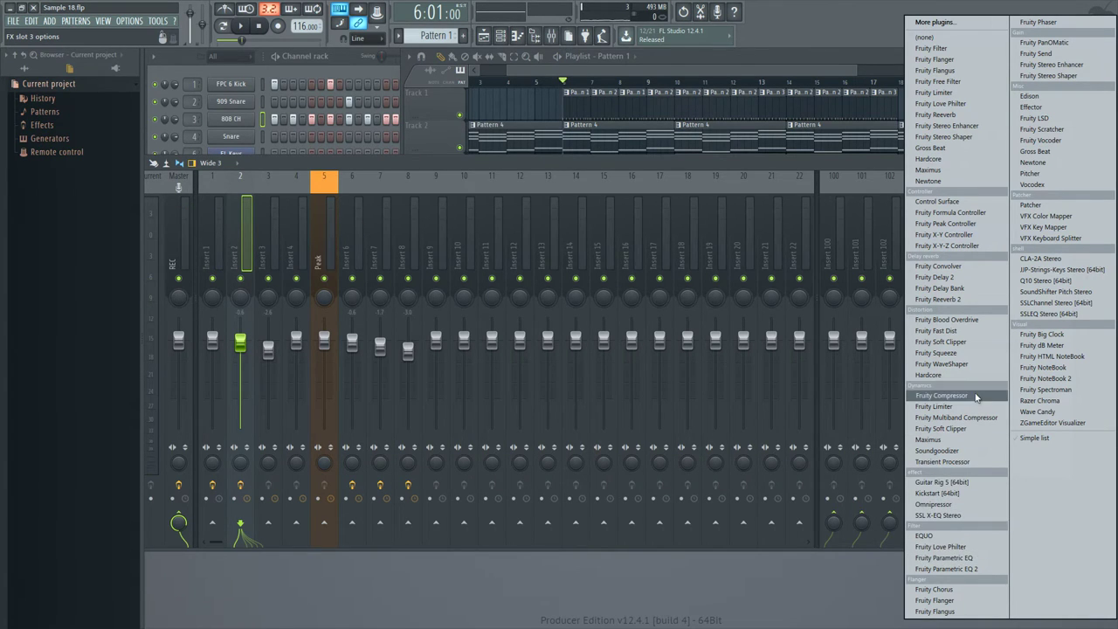
{"action": "left_click", "coordinate": [961, 440]}
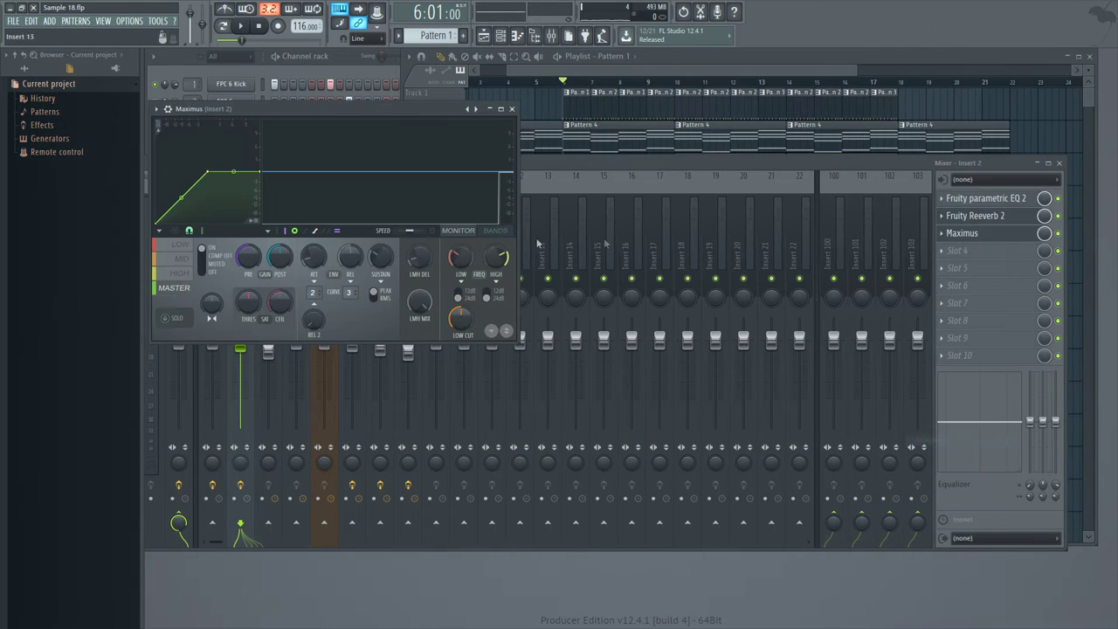
{"action": "left_click", "coordinate": [489, 108]}
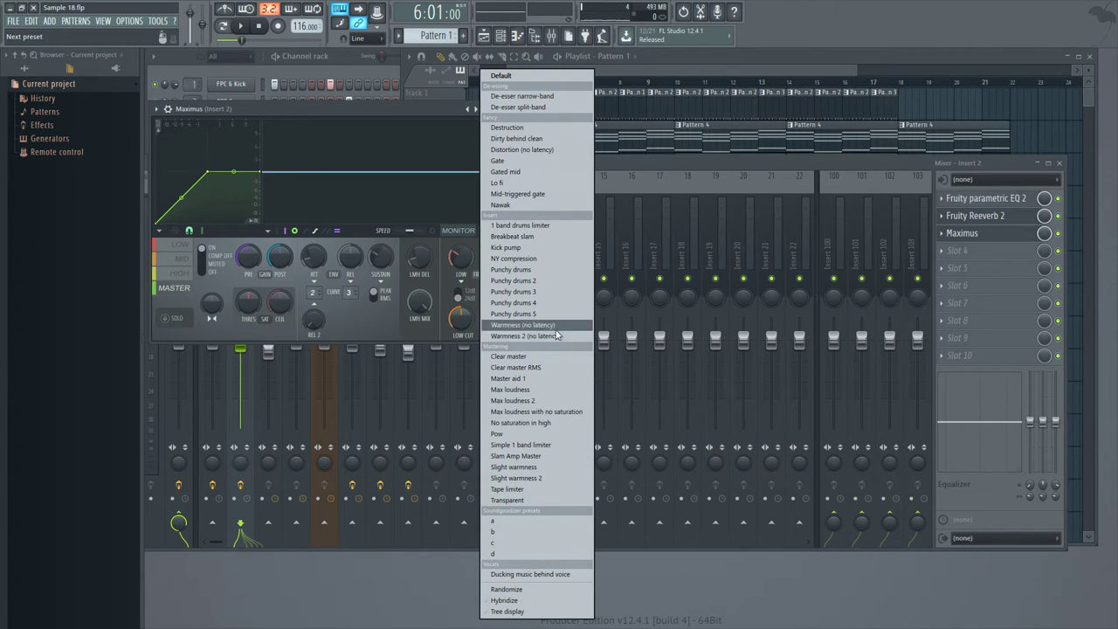
{"action": "left_click", "coordinate": [539, 272]}
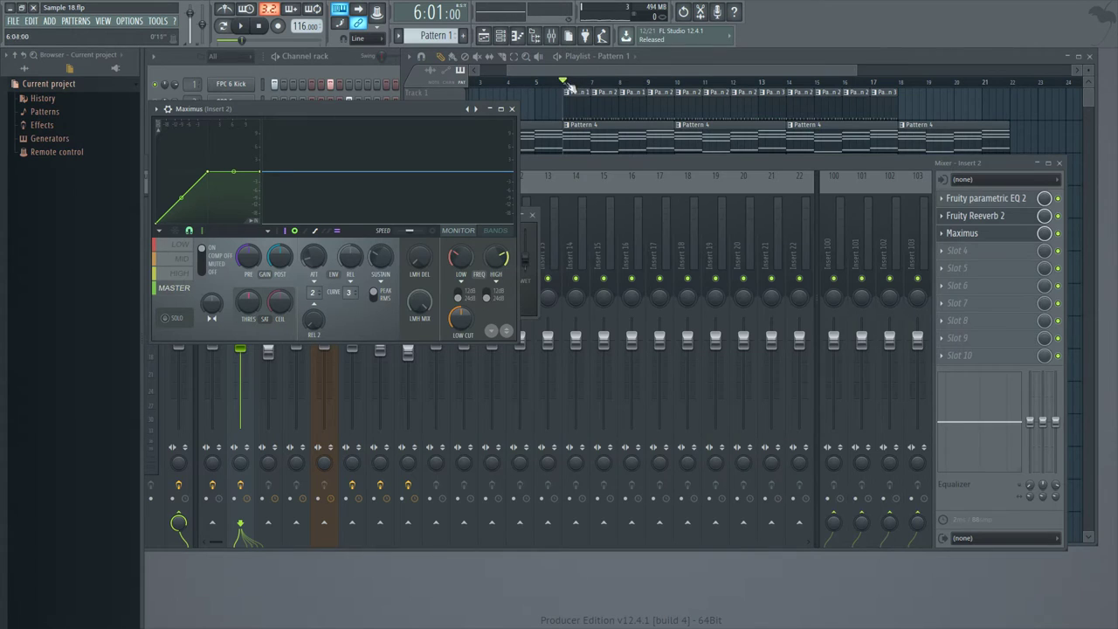
Step: Play the arrangement and raise the upper part of the mid band's compression curve in Maximus
{"action": "left_click", "coordinate": [567, 88]}
{"action": "key", "text": "space"}
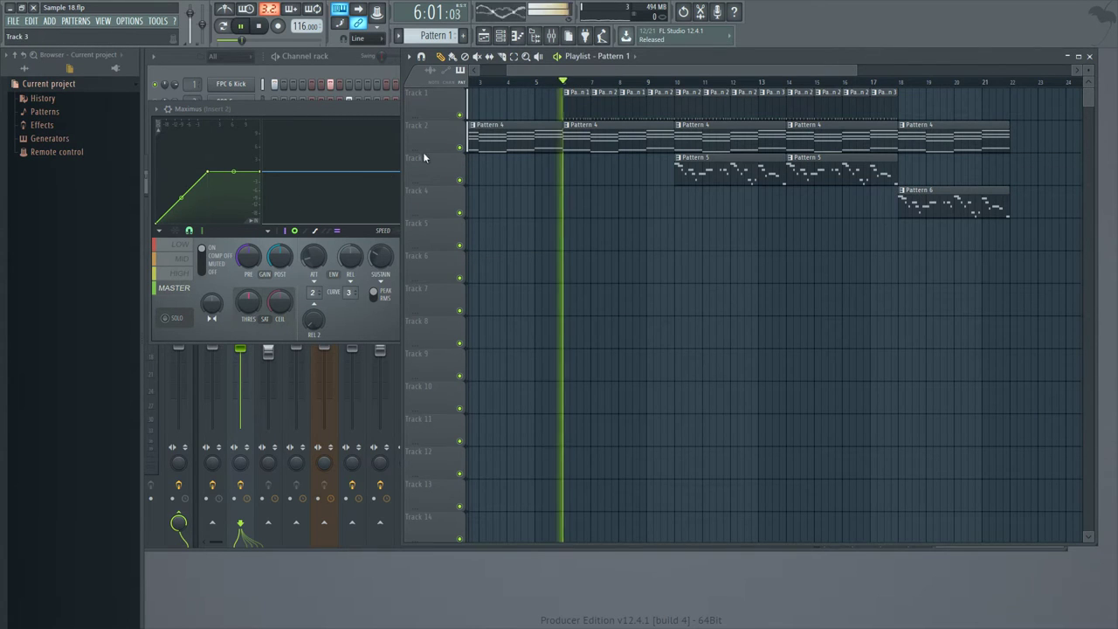
{"action": "left_click", "coordinate": [309, 109]}
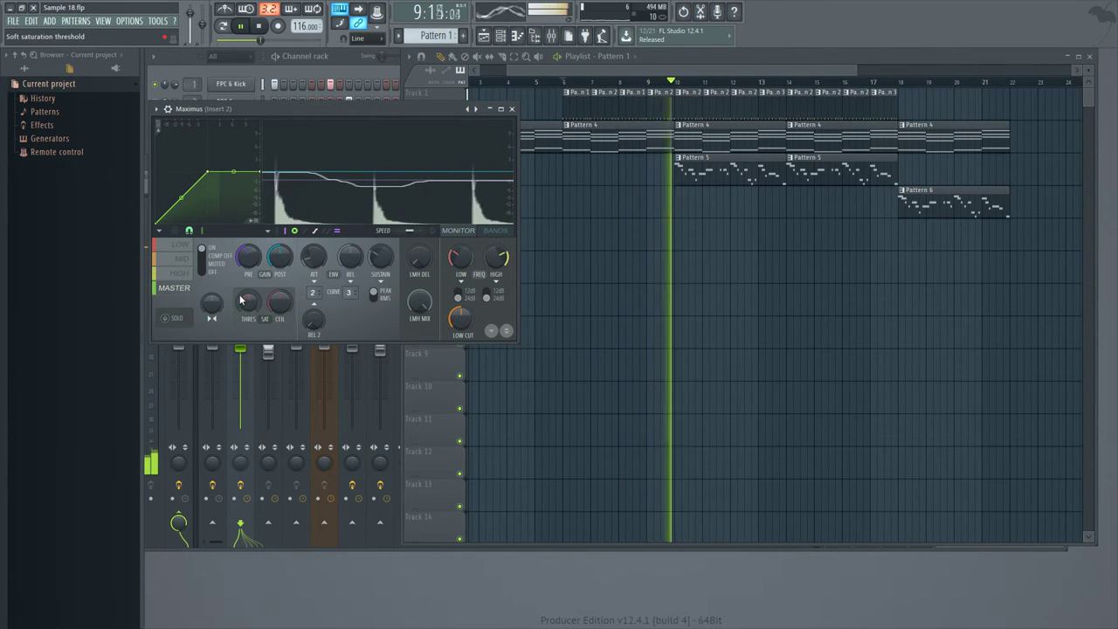
{"action": "left_click", "coordinate": [182, 259]}
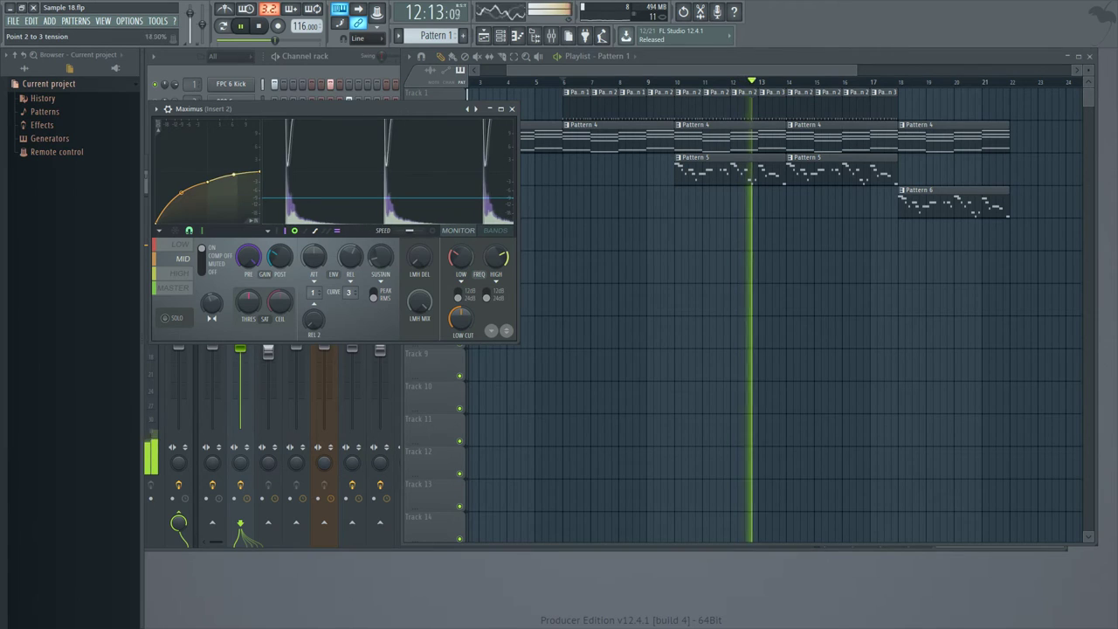
{"action": "key", "text": "space"}
{"action": "left_click_drag", "start_coordinate": [260, 172], "coordinate": [208, 172]}
{"action": "key", "text": "space"}
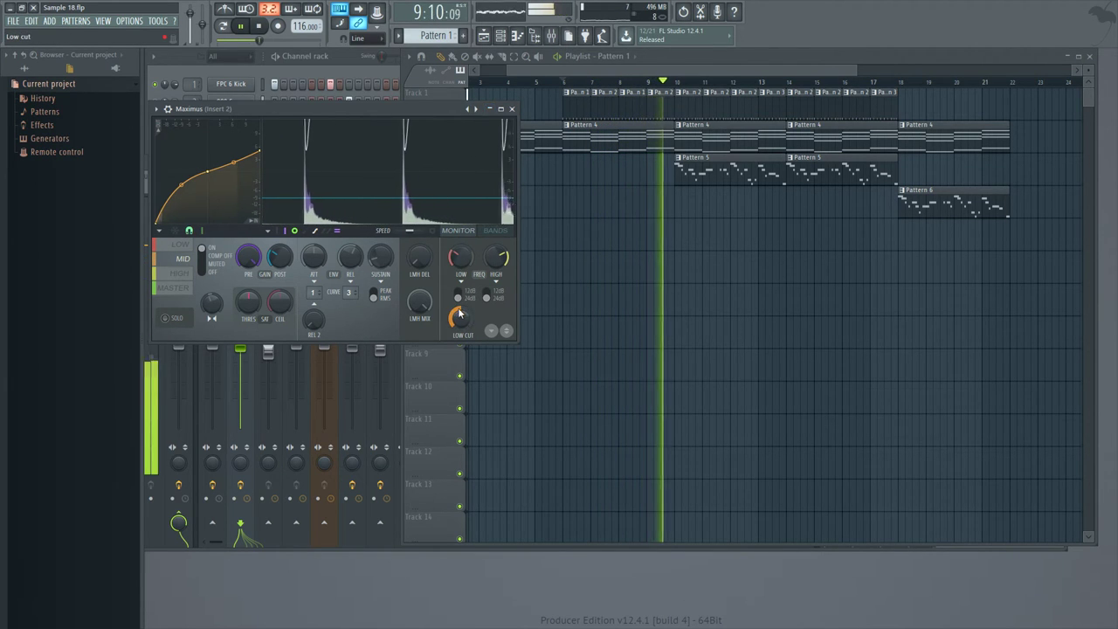
Step: Close the Maximus and Fruity Reeverb 2 windows, stop playback and bring the mixer to the front
{"action": "left_click", "coordinate": [490, 109]}
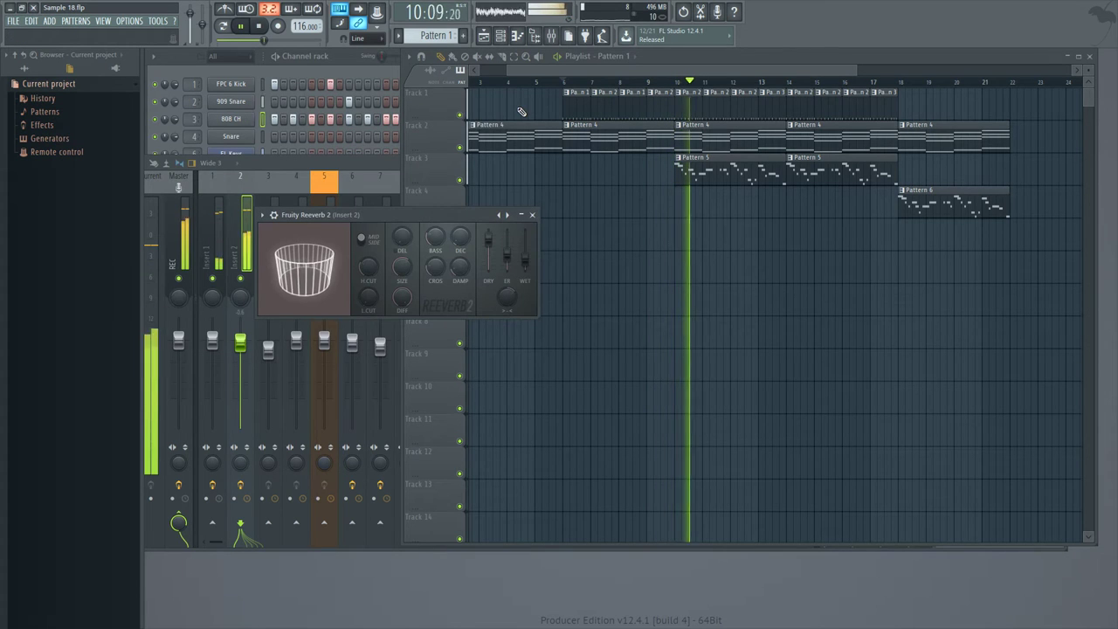
{"action": "left_click", "coordinate": [520, 215]}
{"action": "key", "text": "space"}
{"action": "left_click", "coordinate": [552, 37]}
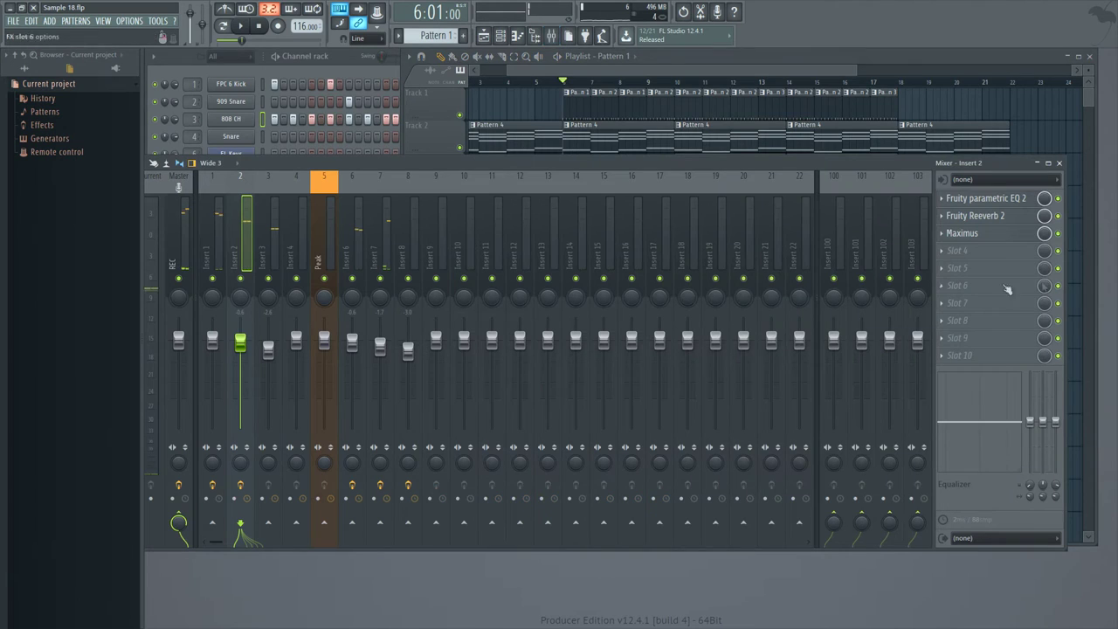
Step: Bypass Maximus on Insert 2, replace it in slot 3 with Fruity Compressor and apply the Drums preset
{"action": "key", "text": "space"}
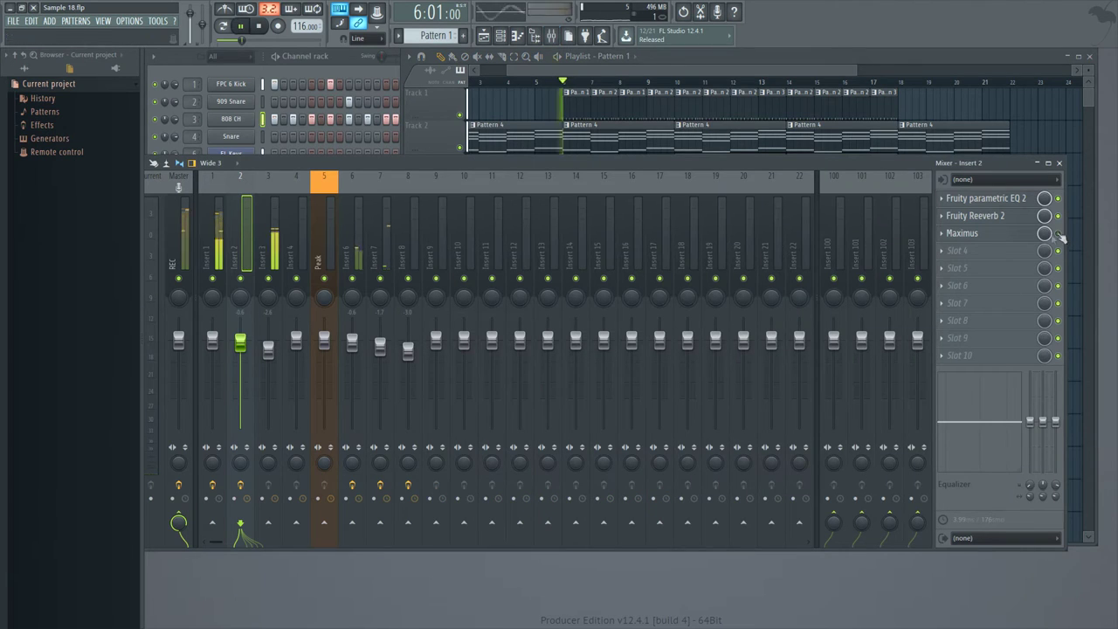
{"action": "left_click", "coordinate": [942, 234]}
{"action": "key", "text": "space"}
{"action": "left_click", "coordinate": [943, 233]}
{"action": "mouse_move", "coordinate": [986, 251]}
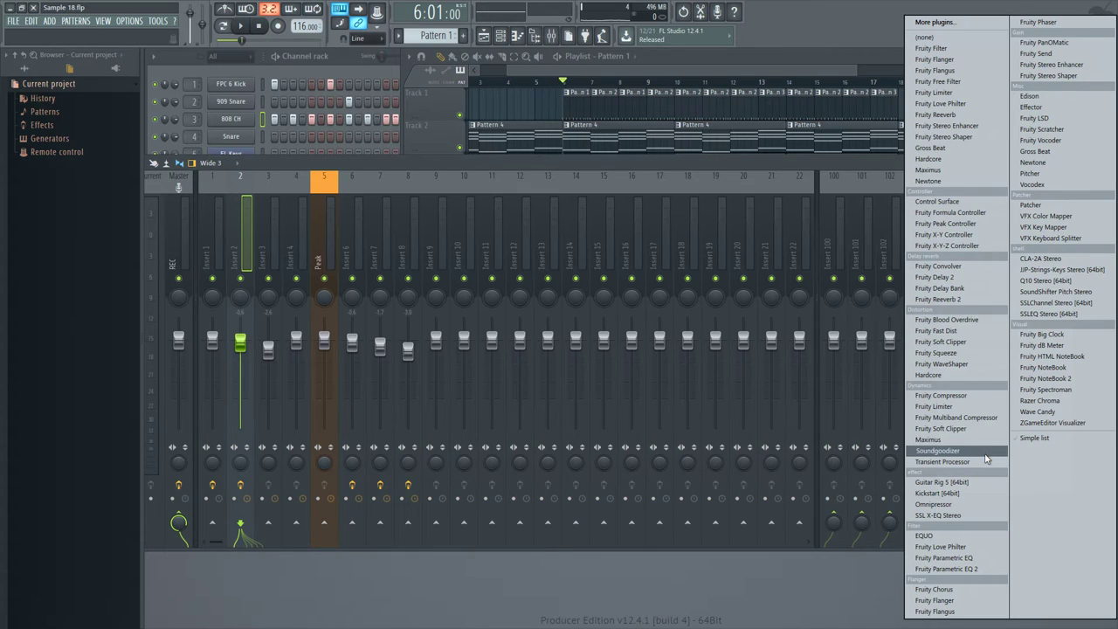
{"action": "left_click", "coordinate": [969, 397]}
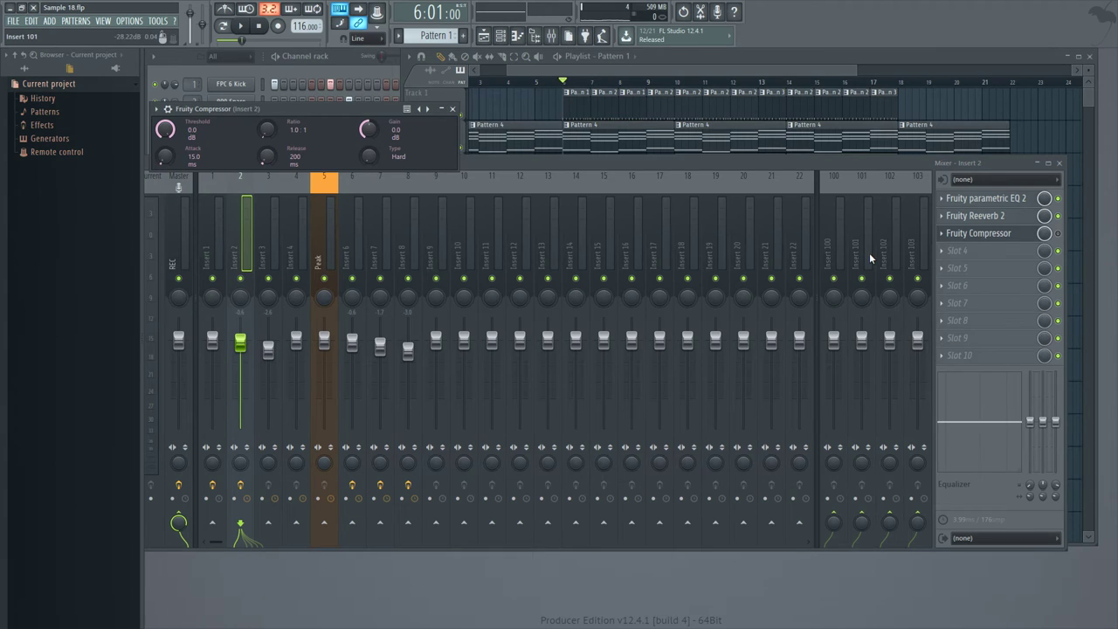
{"action": "right_click", "coordinate": [427, 109]}
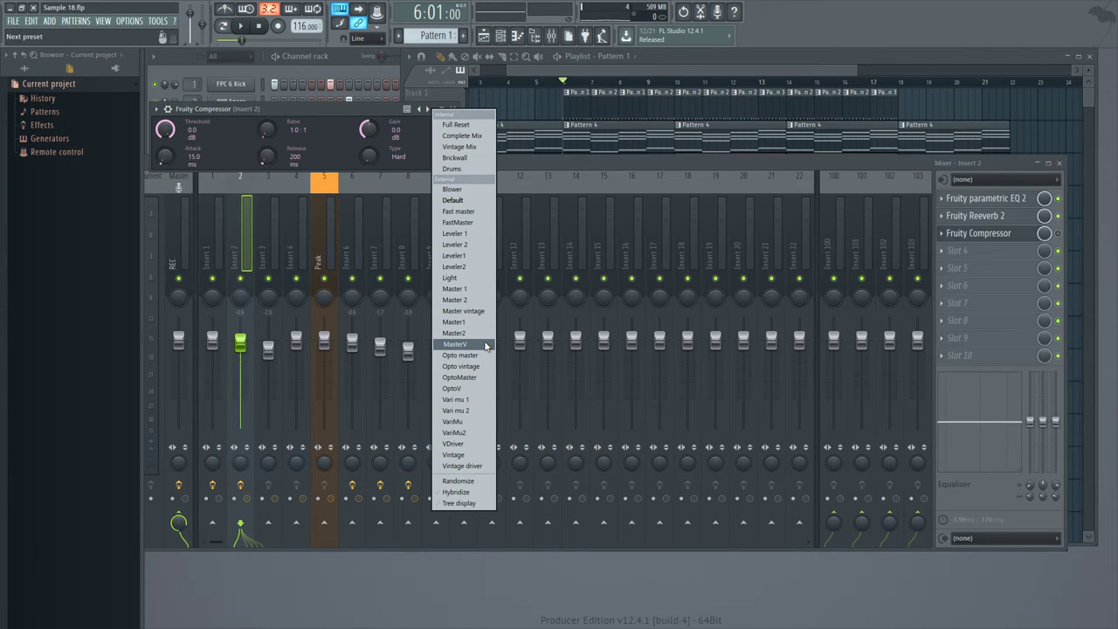
{"action": "left_click", "coordinate": [447, 167]}
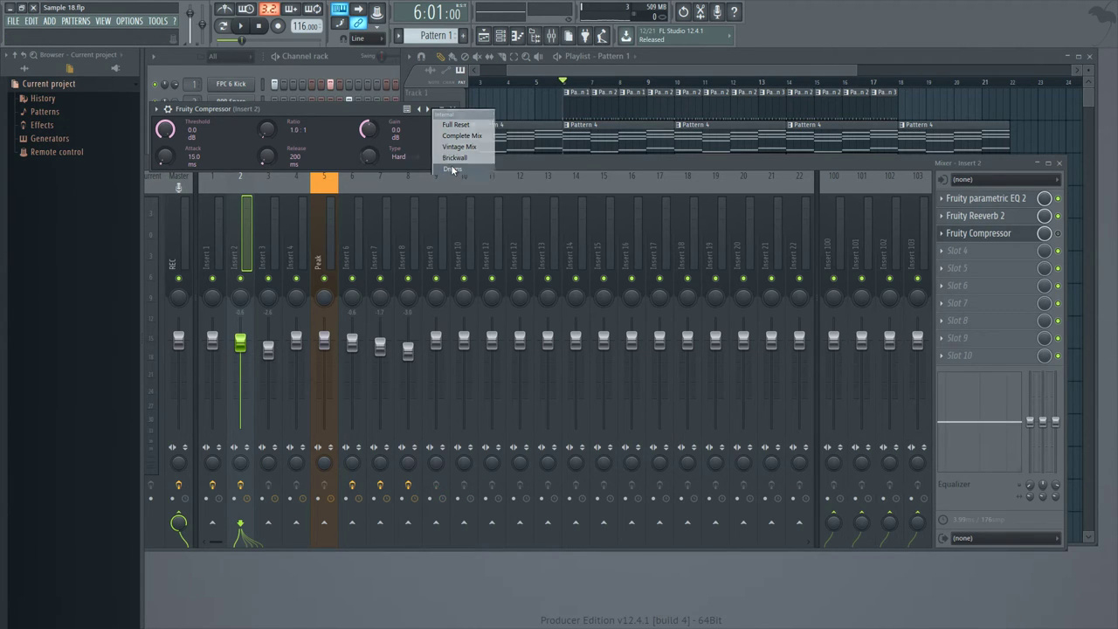
Step: Play the arrangement and set the Fruity Compressor's threshold to -13.7 dB and its ratio to 4.3:1
{"action": "left_click", "coordinate": [552, 92]}
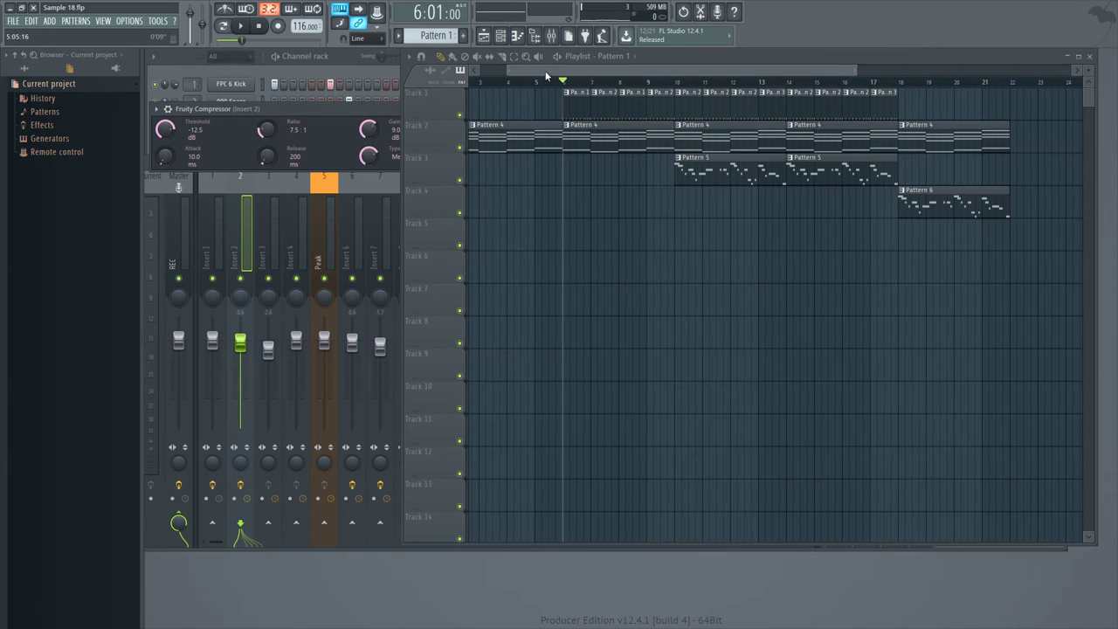
{"action": "key", "text": "space"}
{"action": "left_click_drag", "start_coordinate": [367, 109], "coordinate": [631, 160]}
{"action": "mouse_move", "coordinate": [429, 180]}
{"action": "left_mouse_down"}
{"action": "mouse_move", "coordinate": [429, 215]}
{"action": "mouse_move", "coordinate": [429, 183]}
{"action": "left_mouse_up"}
{"action": "left_click_drag", "start_coordinate": [529, 185], "coordinate": [529, 198]}
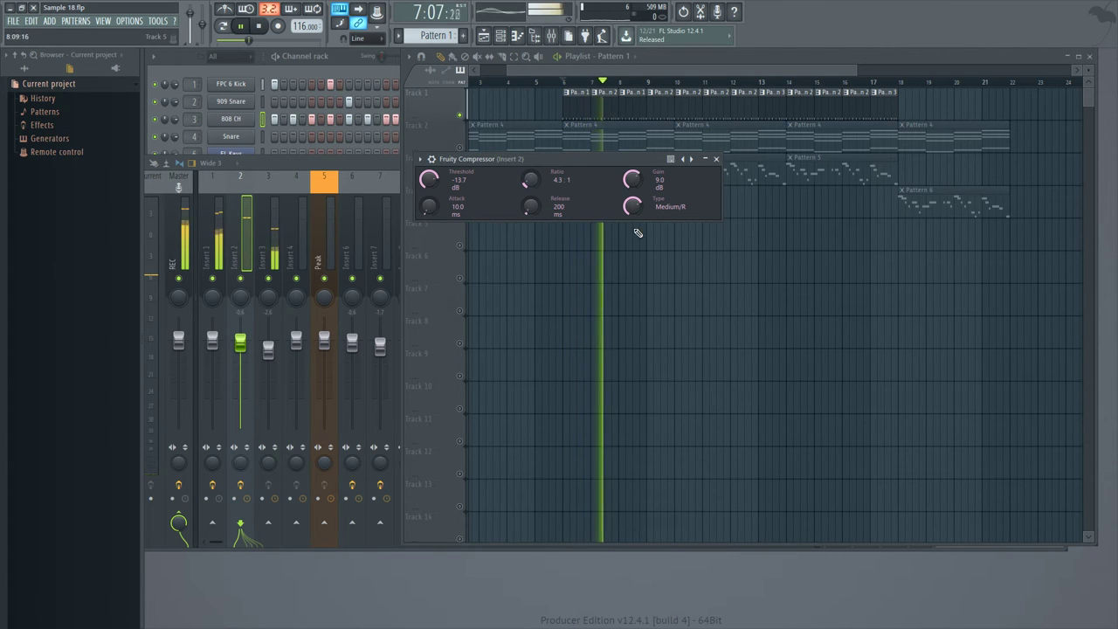
Step: Set the compressor's gain to 5.9 dB, release to 825 ms and threshold to -17.0 dB, checking each in playback
{"action": "mouse_move", "coordinate": [632, 183]}
{"action": "left_mouse_down"}
{"action": "mouse_move", "coordinate": [632, 159]}
{"action": "mouse_move", "coordinate": [632, 206]}
{"action": "mouse_move", "coordinate": [635, 181]}
{"action": "left_mouse_up"}
{"action": "key", "text": "space"}
{"action": "left_click_drag", "start_coordinate": [530, 208], "coordinate": [529, 216]}
{"action": "key", "text": "space"}
{"action": "left_click_drag", "start_coordinate": [431, 183], "coordinate": [431, 157]}
{"action": "key", "text": "space"}
Step: Enable Fruity Compressor in slot 3 of Insert 2 and set its ratio to 4.6:1, gain to 6.0 dB and type to Hard/R
{"action": "left_click", "coordinate": [552, 36]}
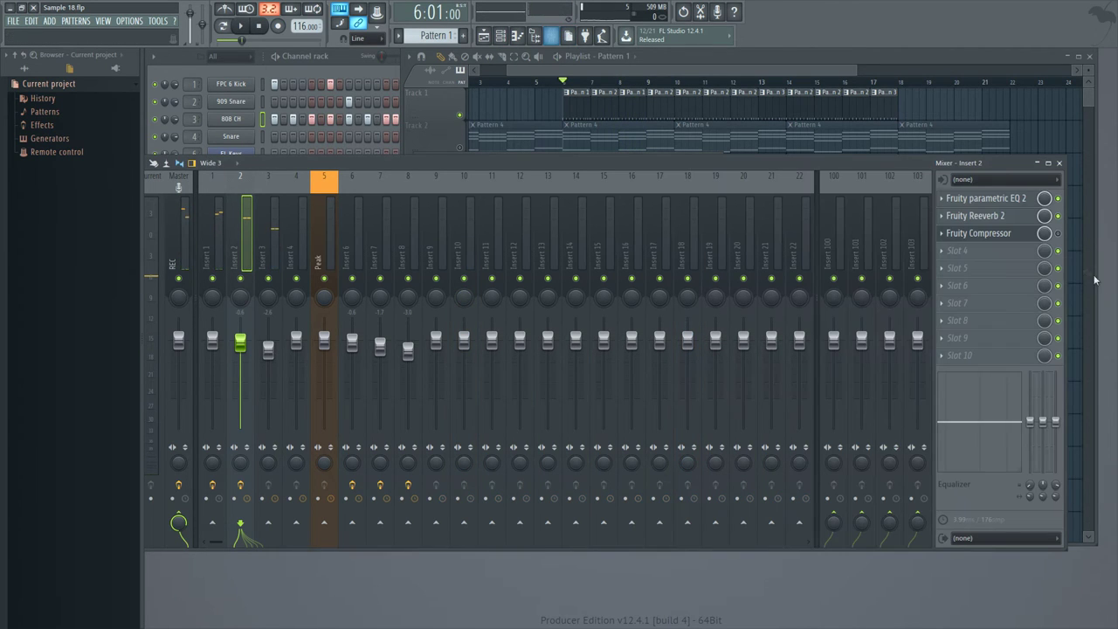
{"action": "left_click", "coordinate": [944, 249]}
{"action": "left_click", "coordinate": [997, 246]}
{"action": "left_click", "coordinate": [874, 181]}
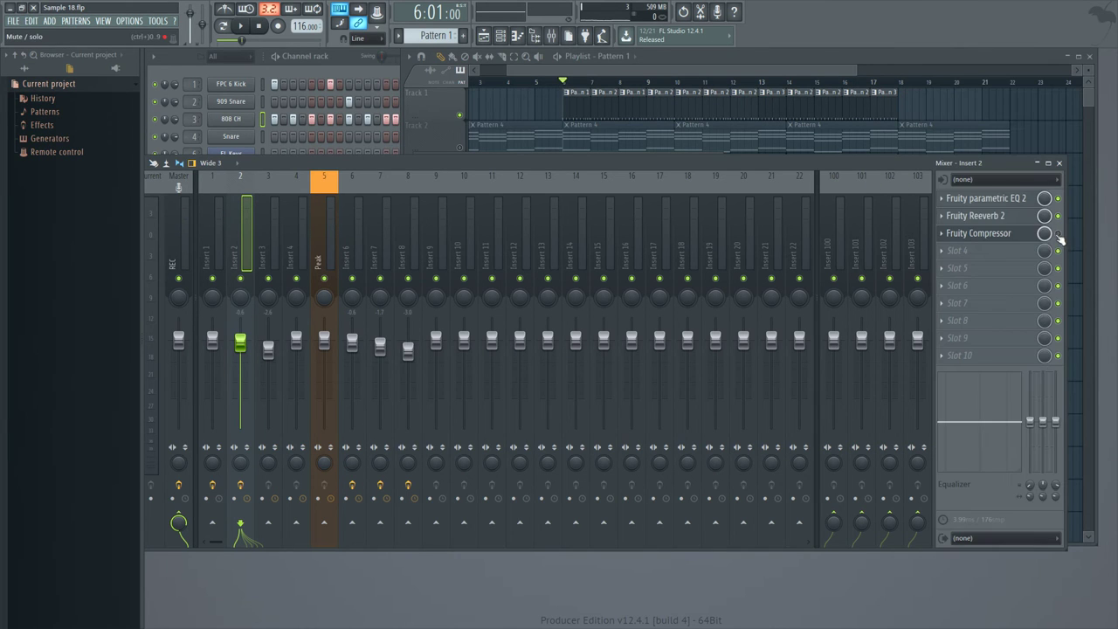
{"action": "left_click", "coordinate": [1005, 234]}
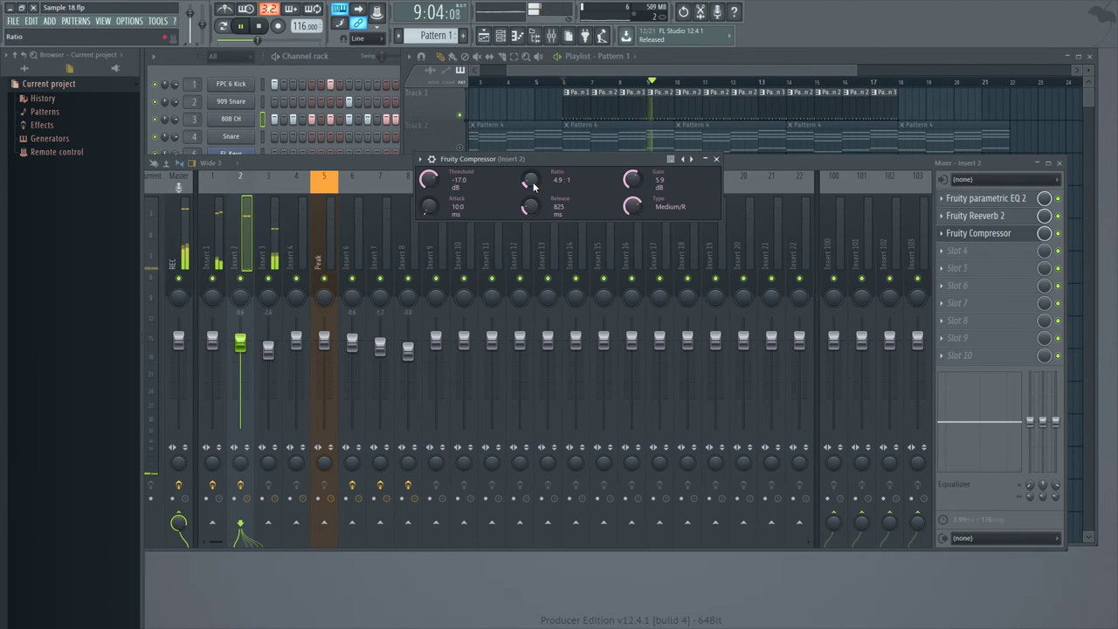
{"action": "left_click_drag", "start_coordinate": [534, 186], "coordinate": [534, 192]}
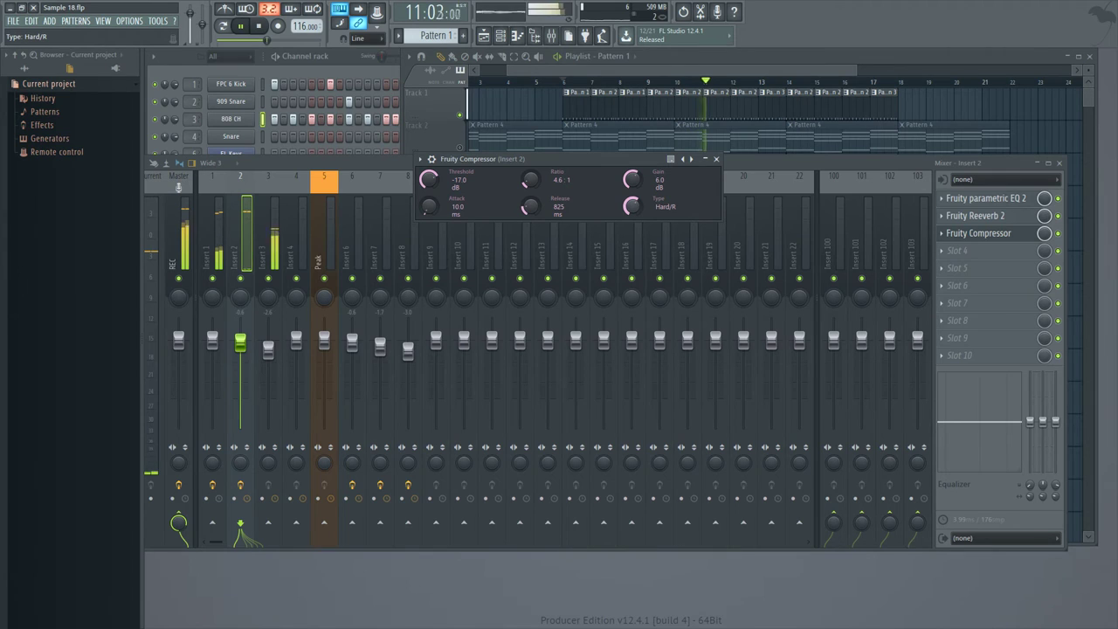
{"action": "left_click", "coordinate": [718, 159]}
{"action": "key", "text": "space"}
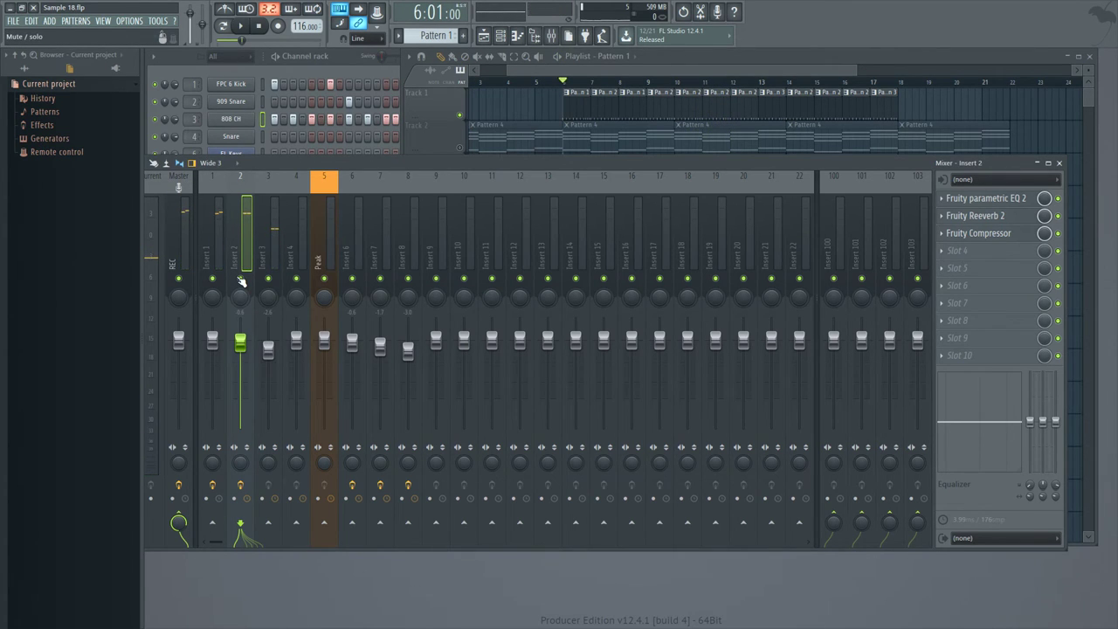
Step: Play the arrangement, pan Insert 3 slightly left and solo it
{"action": "left_click", "coordinate": [419, 137]}
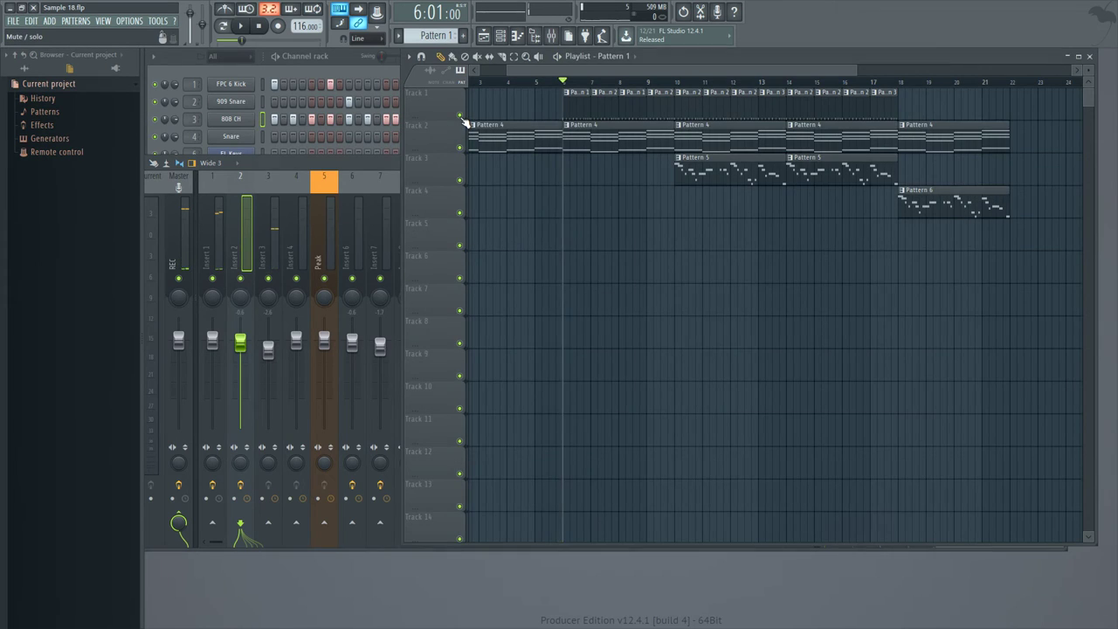
{"action": "key", "text": "space"}
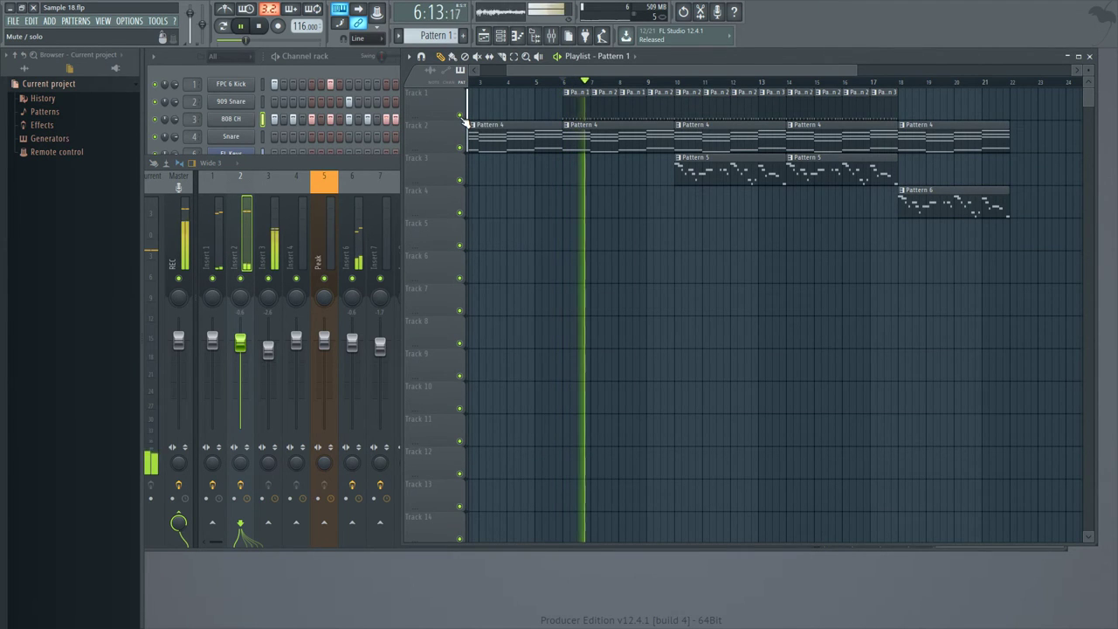
{"action": "left_click", "coordinate": [272, 262]}
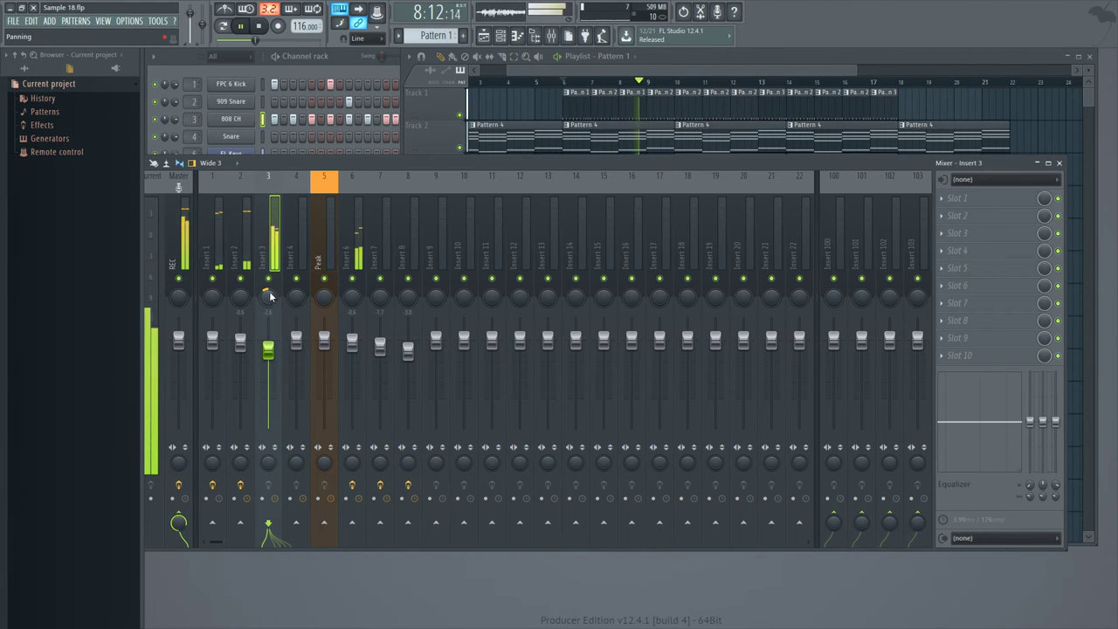
{"action": "right_click", "coordinate": [271, 281]}
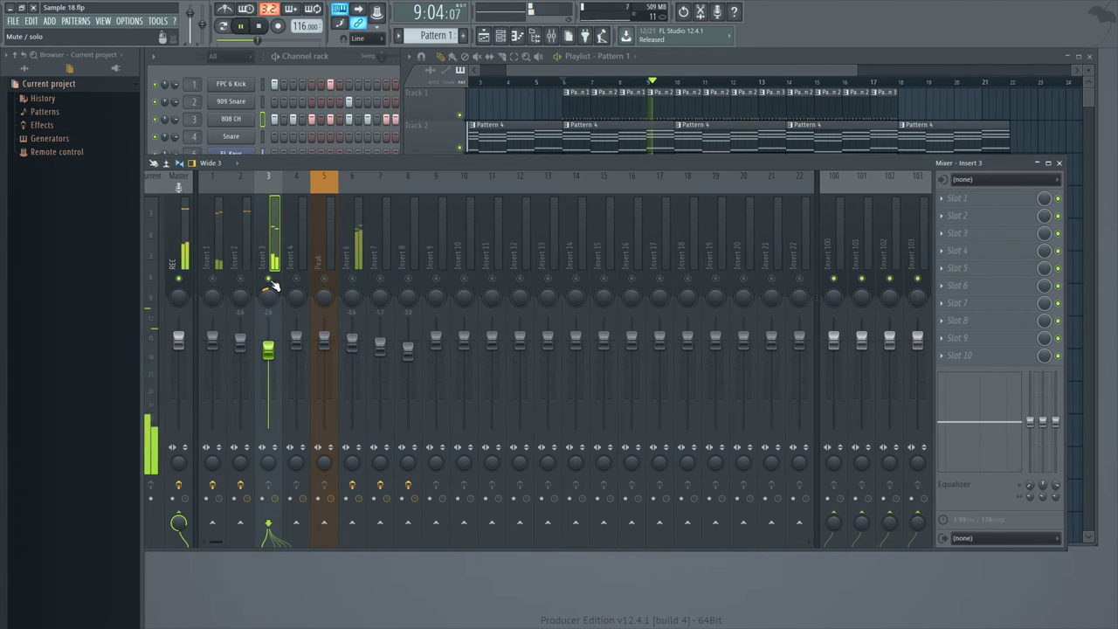
Step: Load Fruity Reeverb 2 into slot 1 of Insert 3, audition its presets and choose Default
{"action": "left_click", "coordinate": [1015, 204]}
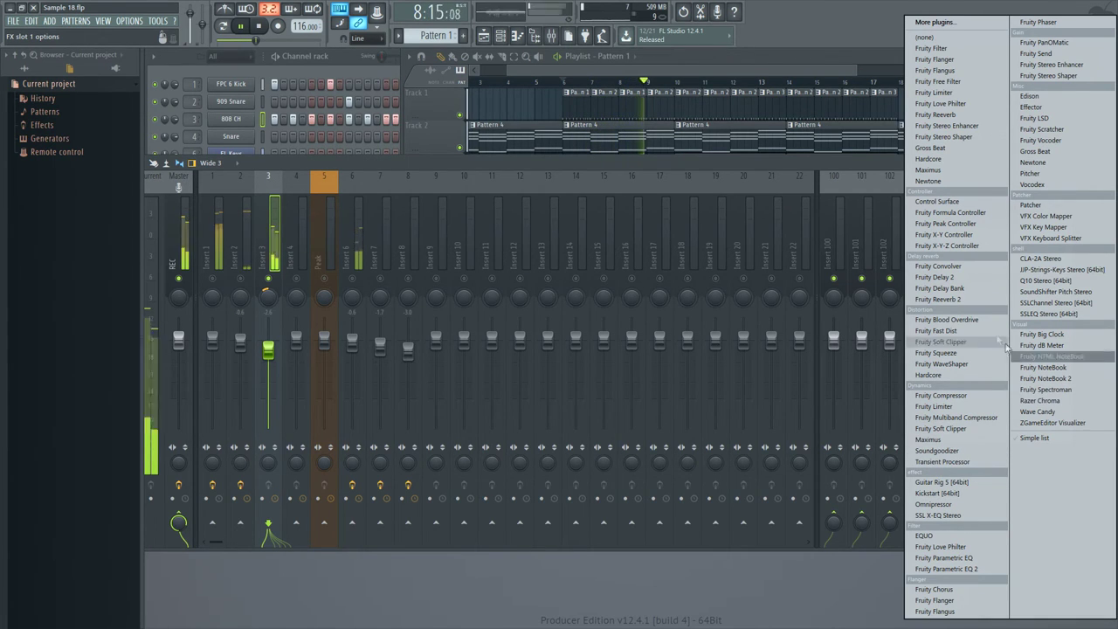
{"action": "left_click", "coordinate": [973, 304]}
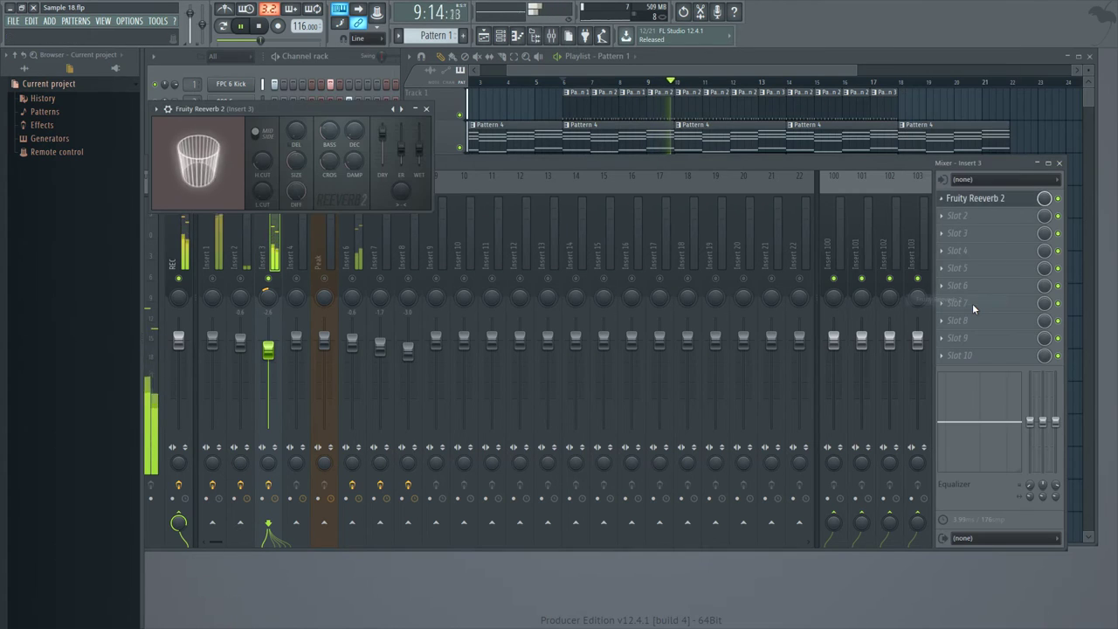
{"action": "left_click", "coordinate": [402, 111]}
{"action": "left_click", "coordinate": [402, 111]}
{"action": "left_click", "coordinate": [402, 112]}
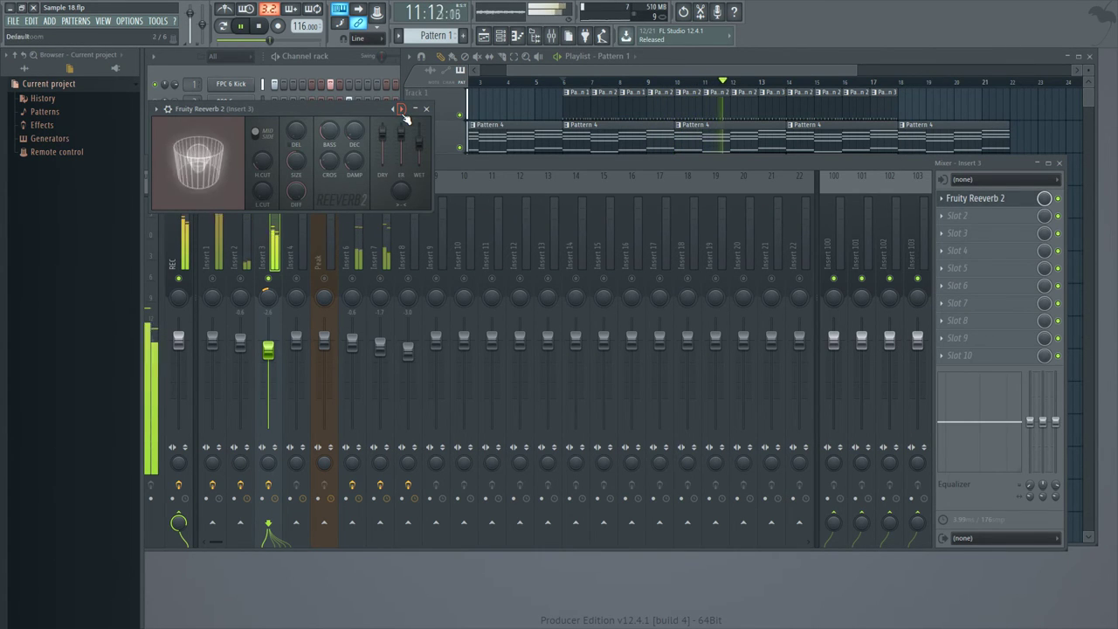
{"action": "left_click", "coordinate": [402, 112]}
{"action": "right_click", "coordinate": [402, 112]}
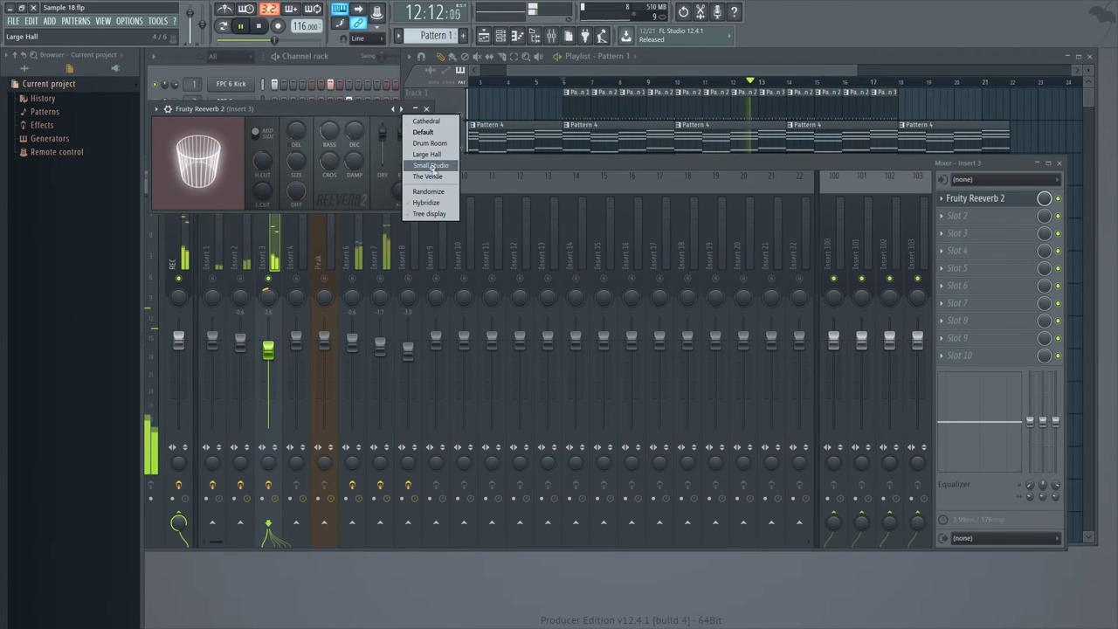
{"action": "left_click", "coordinate": [412, 133]}
{"action": "key", "text": "space"}
{"action": "left_click", "coordinate": [426, 109]}
Step: Try Fruity Delay 2 in slot 2 of Insert 3 with a ping-pong feedback preset during playback
{"action": "left_click", "coordinate": [967, 216]}
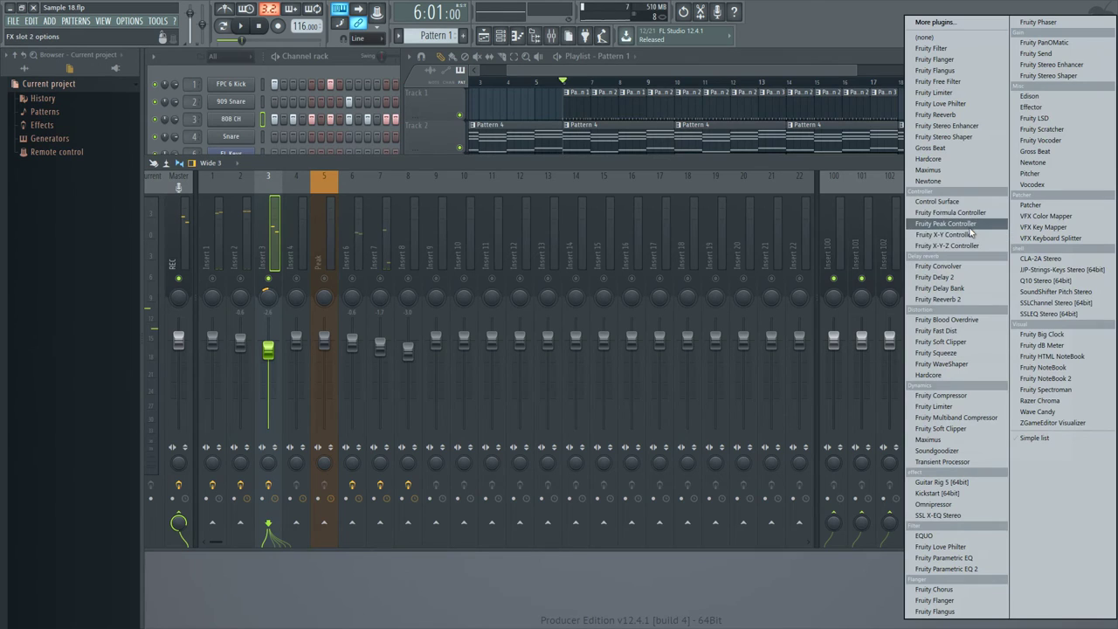
{"action": "left_click", "coordinate": [964, 277]}
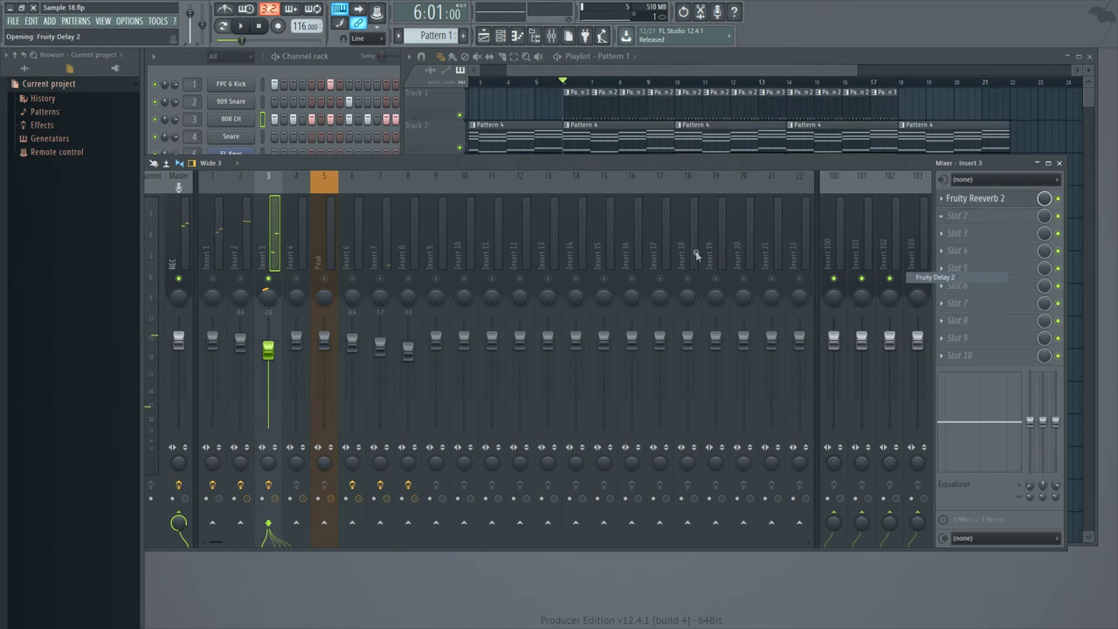
{"action": "key", "text": "space"}
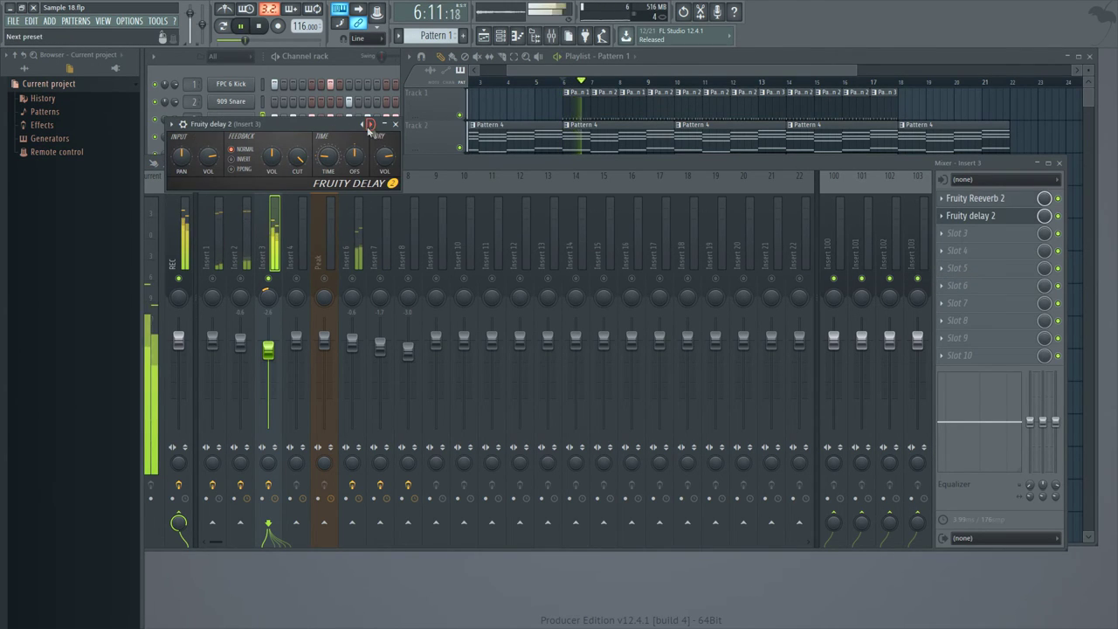
{"action": "right_click", "coordinate": [370, 125]}
{"action": "left_click", "coordinate": [408, 162]}
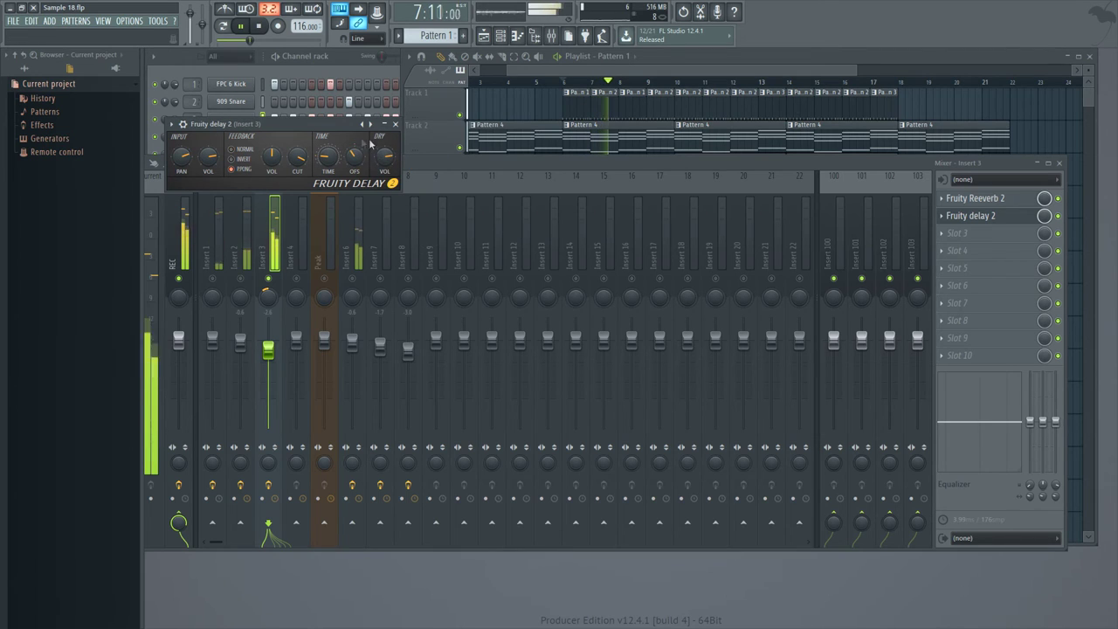
{"action": "key", "text": "space"}
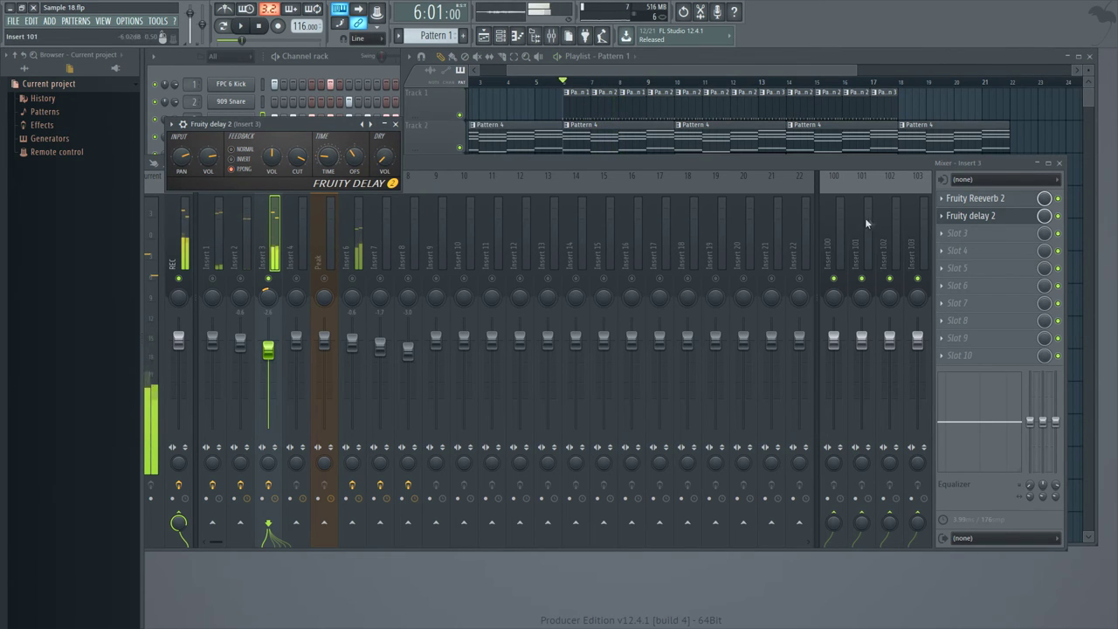
Step: Replace Fruity Delay 2 in slot 2 of Insert 3 with Fruity Delay Bank and look through its presets
{"action": "left_click", "coordinate": [944, 223]}
{"action": "mouse_move", "coordinate": [970, 232]}
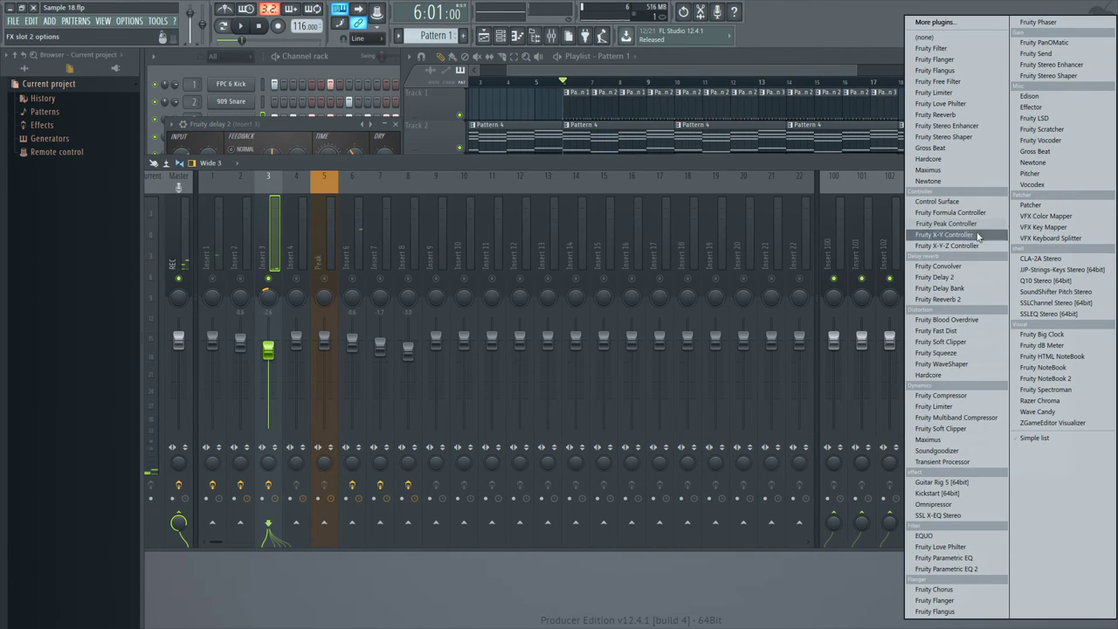
{"action": "left_click", "coordinate": [970, 288]}
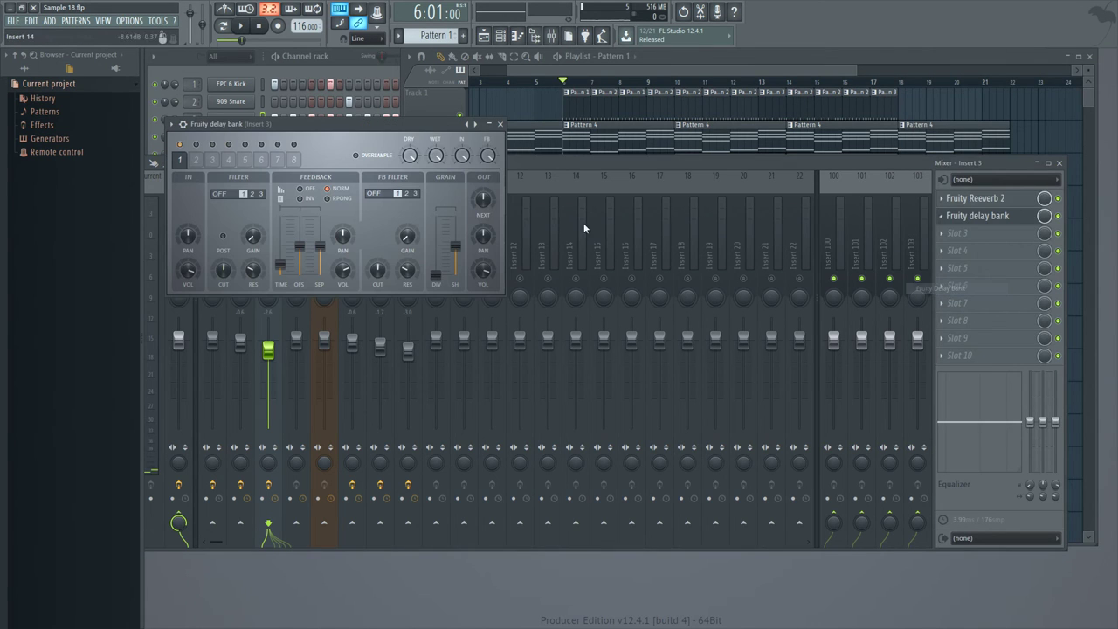
{"action": "key", "text": "space"}
{"action": "left_click", "coordinate": [476, 125]}
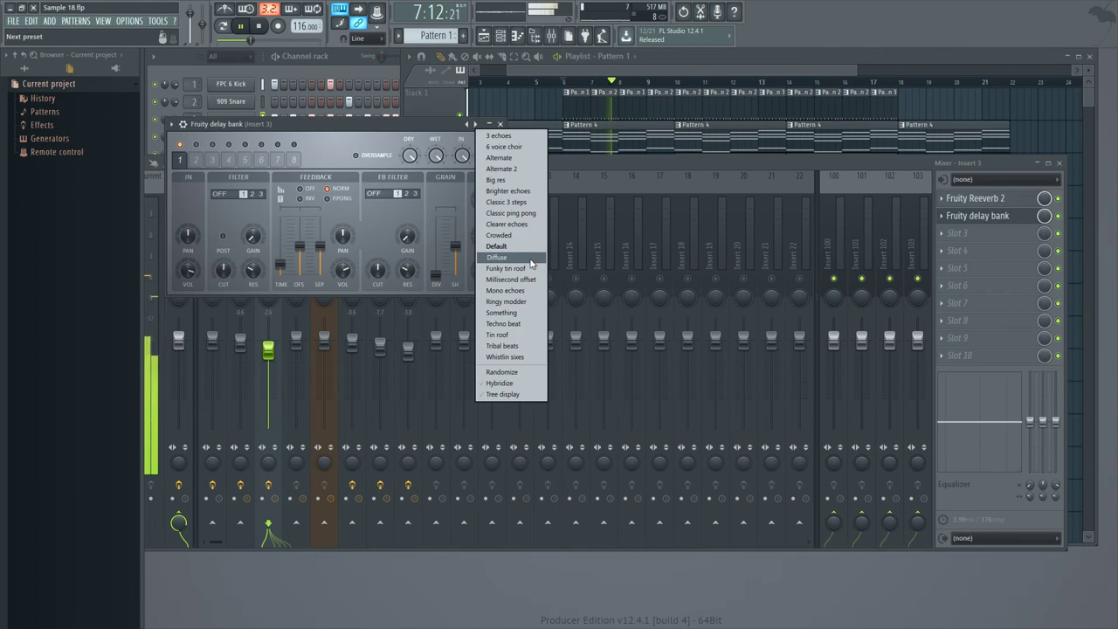
{"action": "left_click", "coordinate": [376, 129]}
{"action": "key", "text": "space"}
{"action": "left_click_drag", "start_coordinate": [377, 128], "coordinate": [559, 183]}
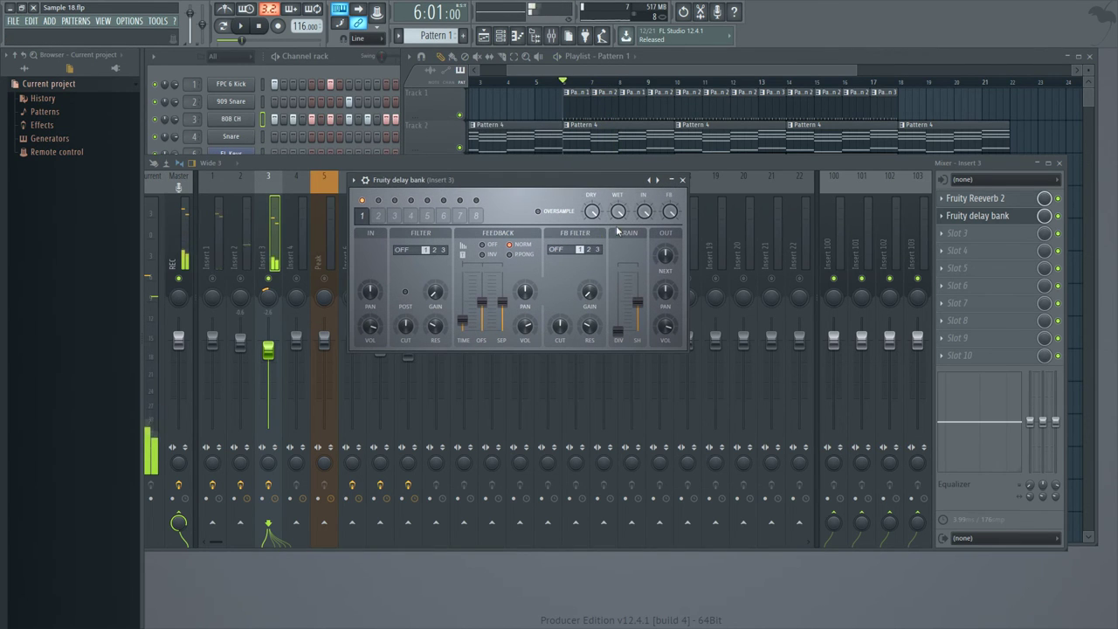
Step: Play the soloed channel, lower the wet level in Fruity Delay Bank and enable oversampling
{"action": "key", "text": "space"}
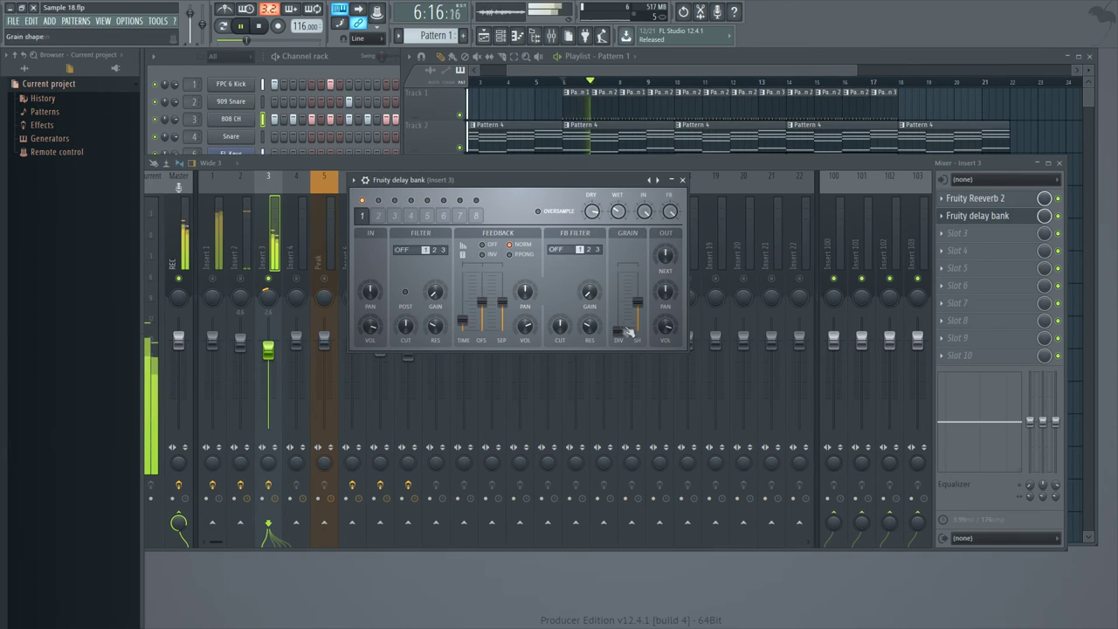
{"action": "left_click_drag", "start_coordinate": [619, 213], "coordinate": [618, 219]}
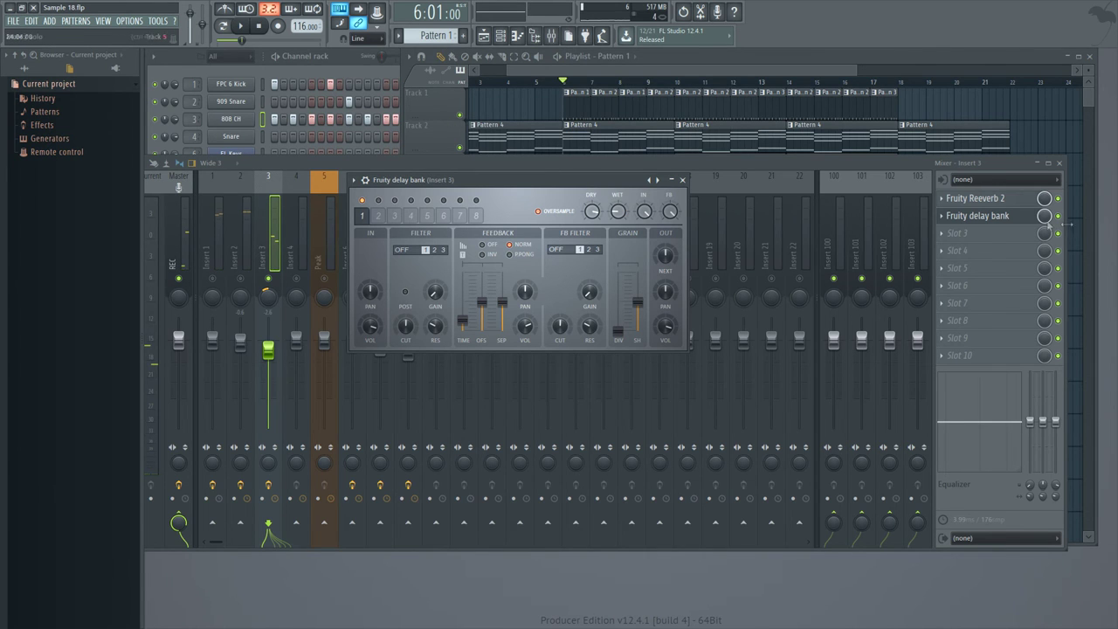
{"action": "left_click_drag", "start_coordinate": [478, 184], "coordinate": [627, 198]}
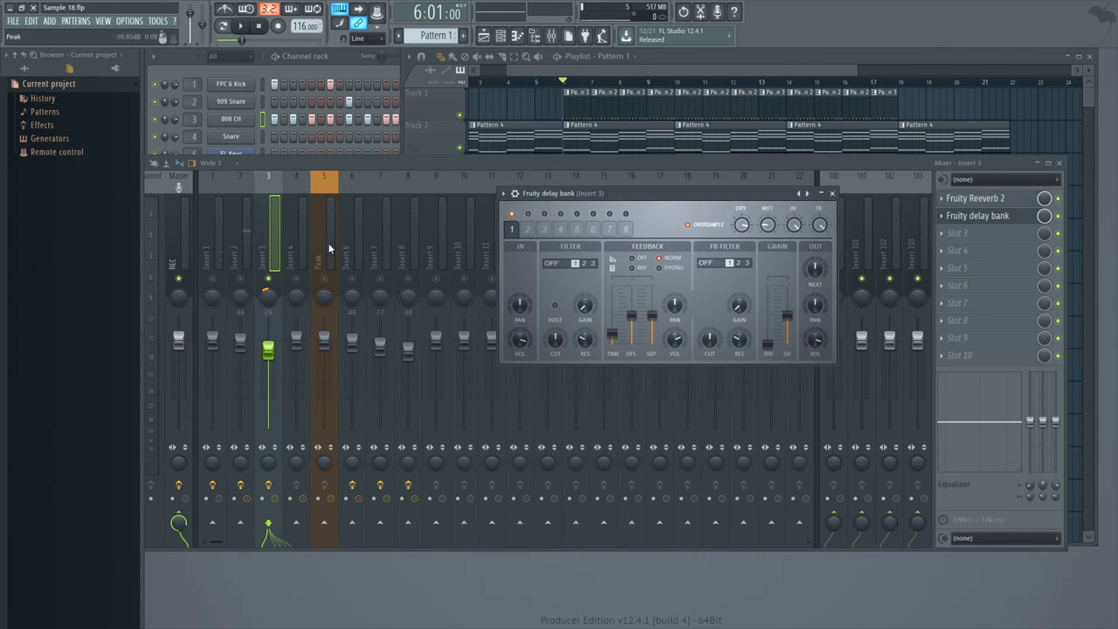
Step: Unsolo Insert 3, play the full mix and lower the Insert 3 fader slightly
{"action": "right_click", "coordinate": [272, 278]}
{"action": "key", "text": "space"}
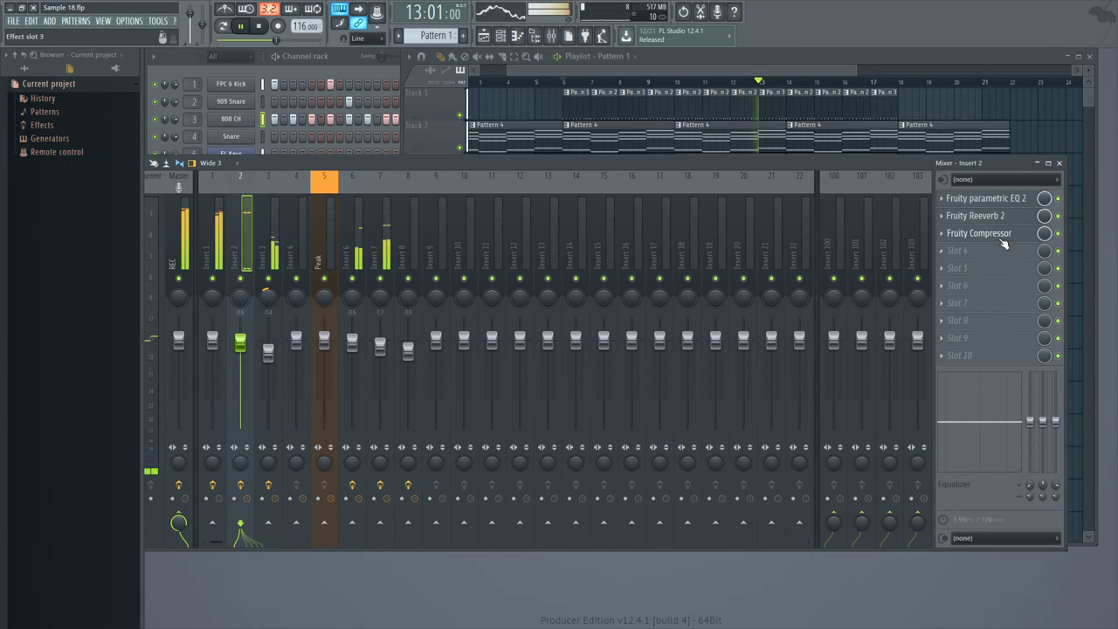
Step: Reopen Fruity Compressor on Insert 2 and set its release to 304 ms
{"action": "left_click", "coordinate": [1003, 236]}
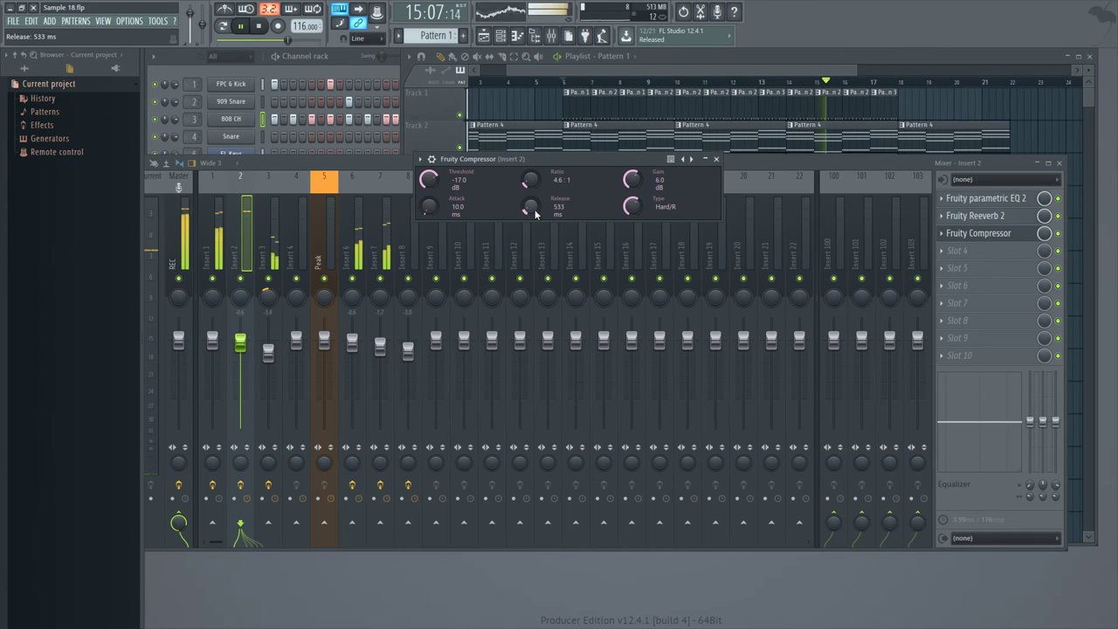
{"action": "left_click_drag", "start_coordinate": [531, 208], "coordinate": [535, 213]}
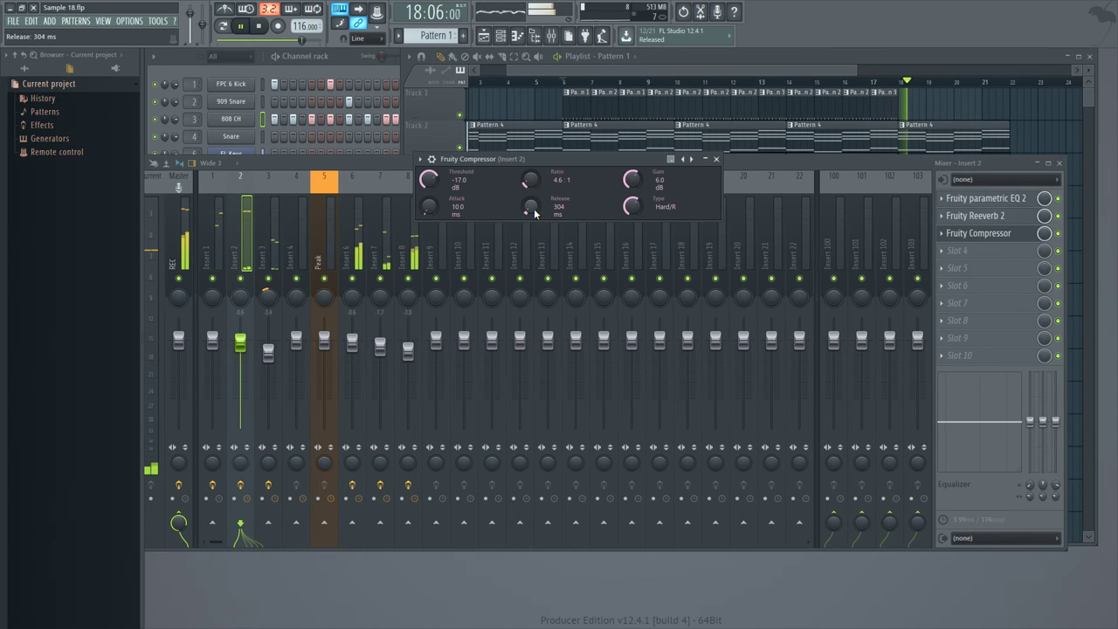
Step: Play the song from bar 6 and compare Insert 1 with Fruity parametric EQ 2, Maximus and Fruity Reeverb 2 bypassed and re-enabled
{"action": "left_click", "coordinate": [561, 84]}
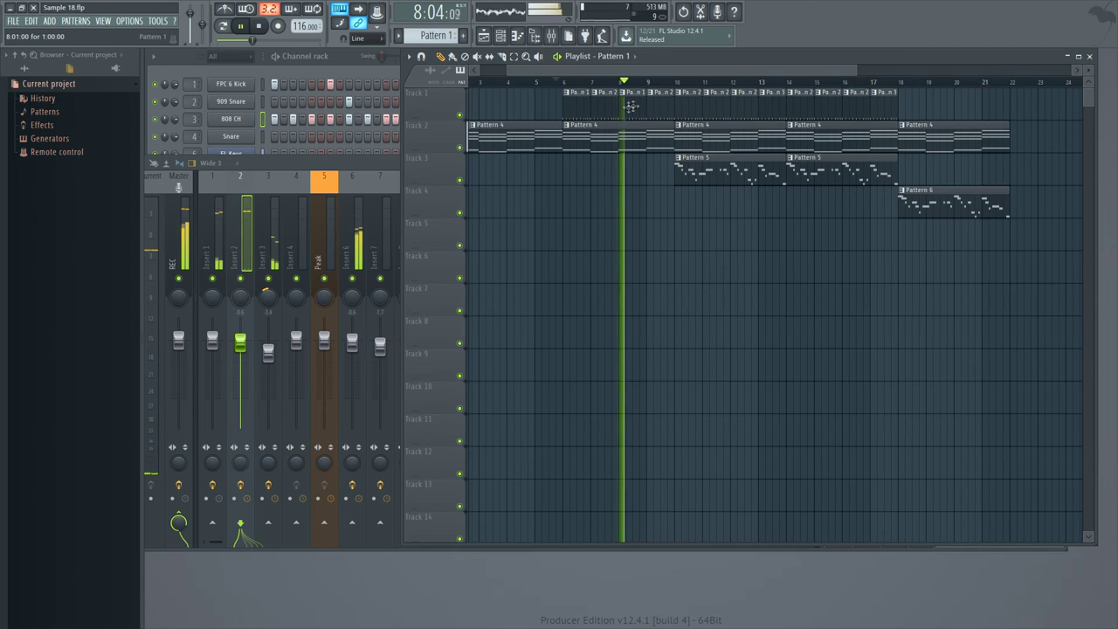
{"action": "left_click", "coordinate": [218, 253]}
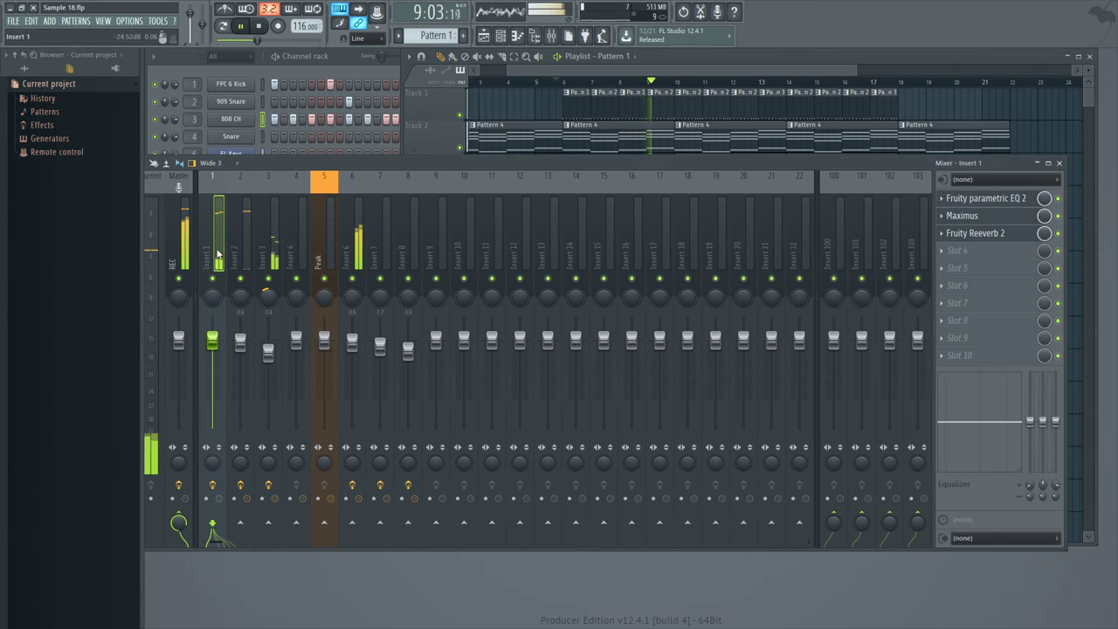
{"action": "left_click", "coordinate": [1058, 198]}
{"action": "left_click", "coordinate": [1058, 216]}
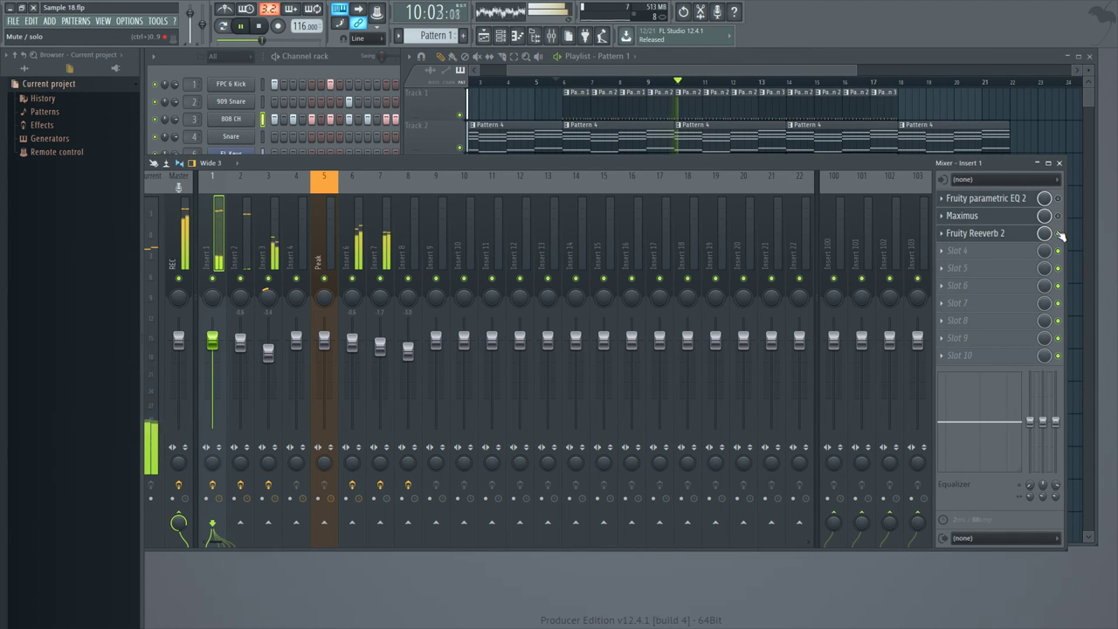
{"action": "left_click", "coordinate": [1058, 233]}
{"action": "left_click", "coordinate": [1058, 216]}
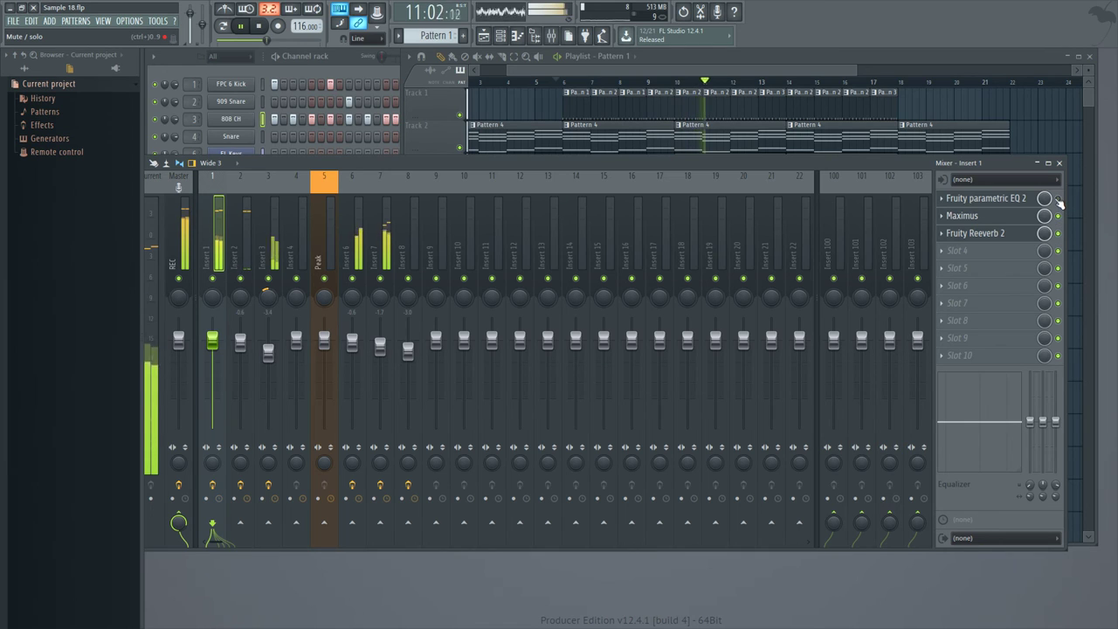
{"action": "left_click", "coordinate": [1058, 198]}
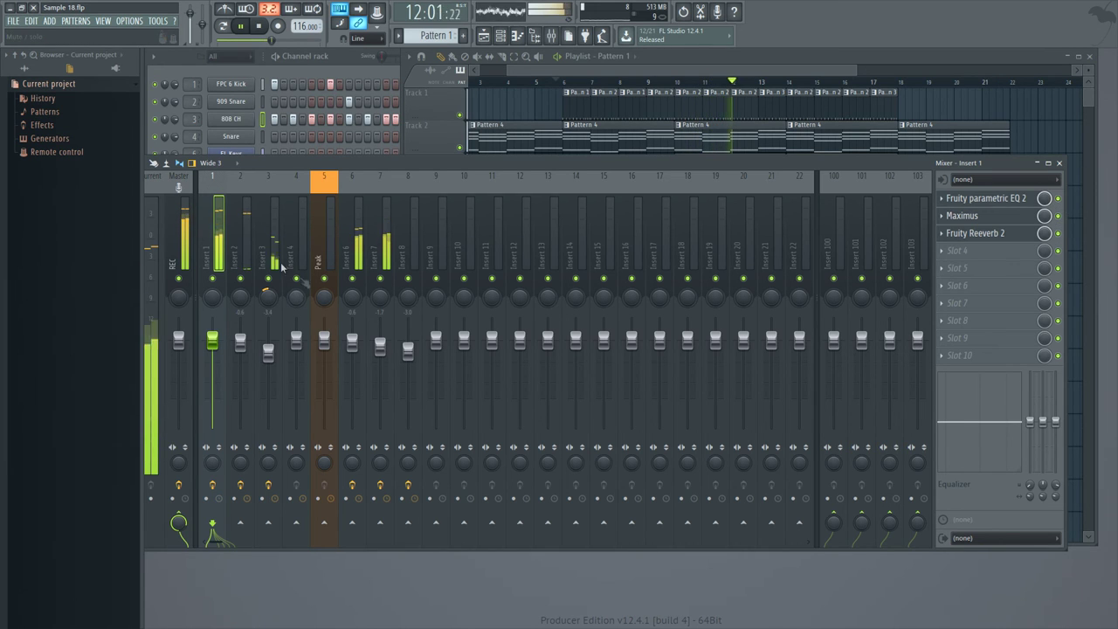
Step: Select Insert 2 and restart playback from bar 6 to hear it in the full mix
{"action": "left_click", "coordinate": [240, 262]}
{"action": "key", "text": "space"}
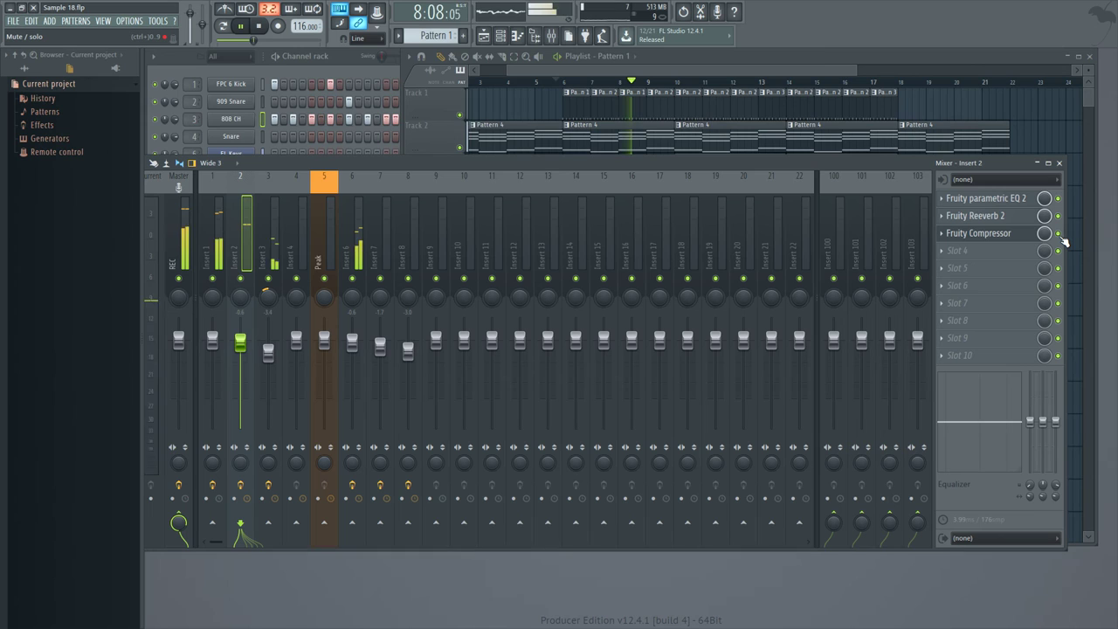
{"action": "key", "text": "space"}
Step: In Fruity Reeverb 2 on Insert 2, adjust the stereo separation, set the wet level to 34% and close the plug-in windows
{"action": "left_click", "coordinate": [1005, 217]}
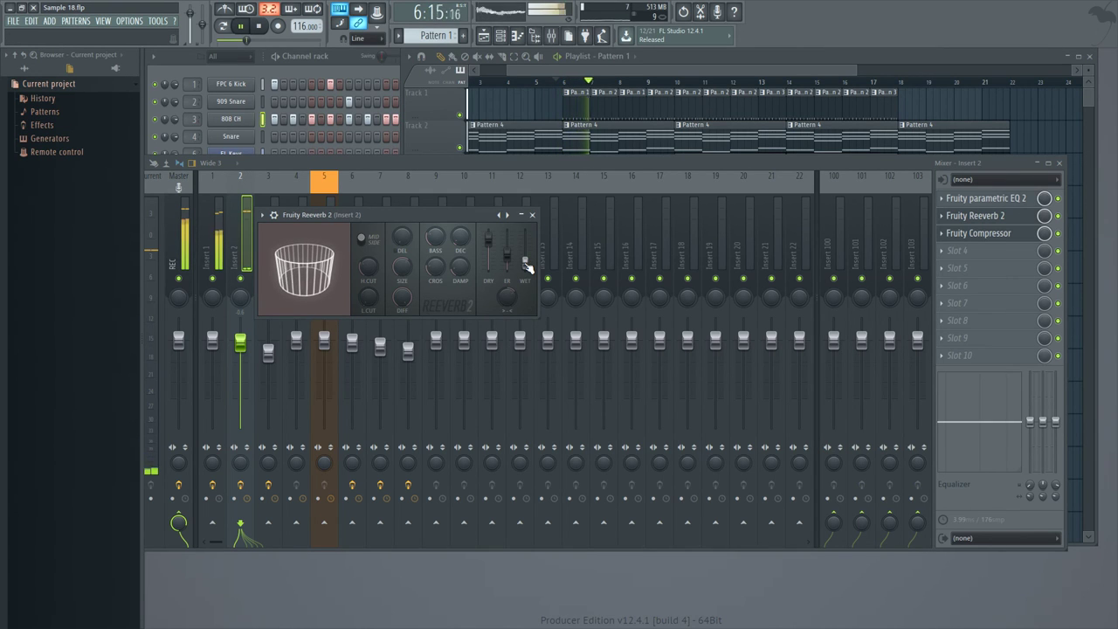
{"action": "left_click_drag", "start_coordinate": [510, 298], "coordinate": [509, 285]}
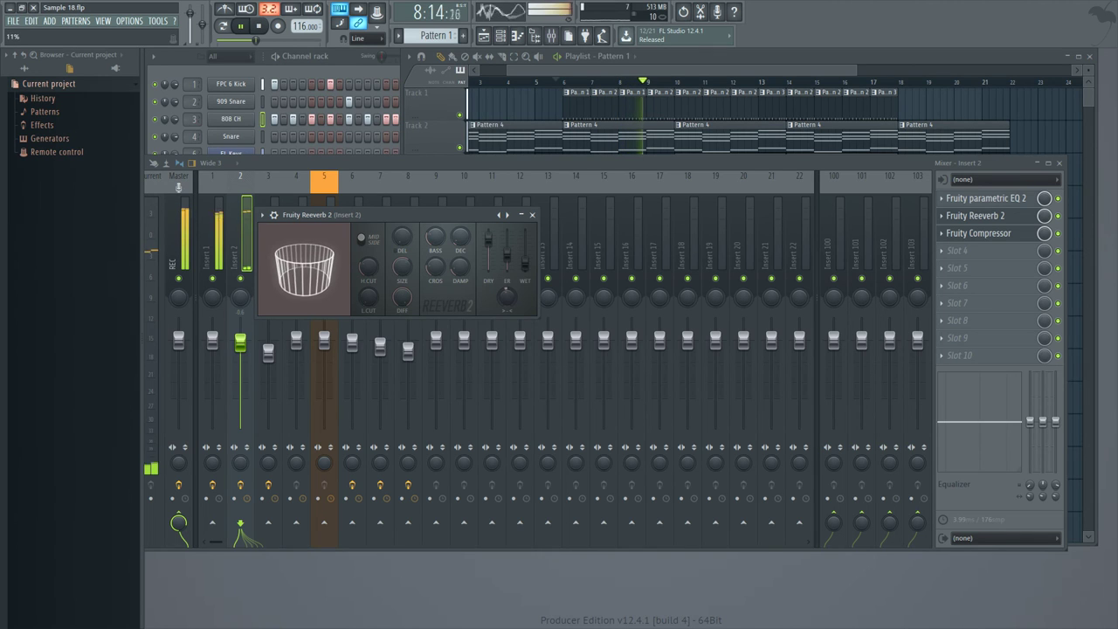
{"action": "left_click_drag", "start_coordinate": [526, 262], "coordinate": [526, 260]}
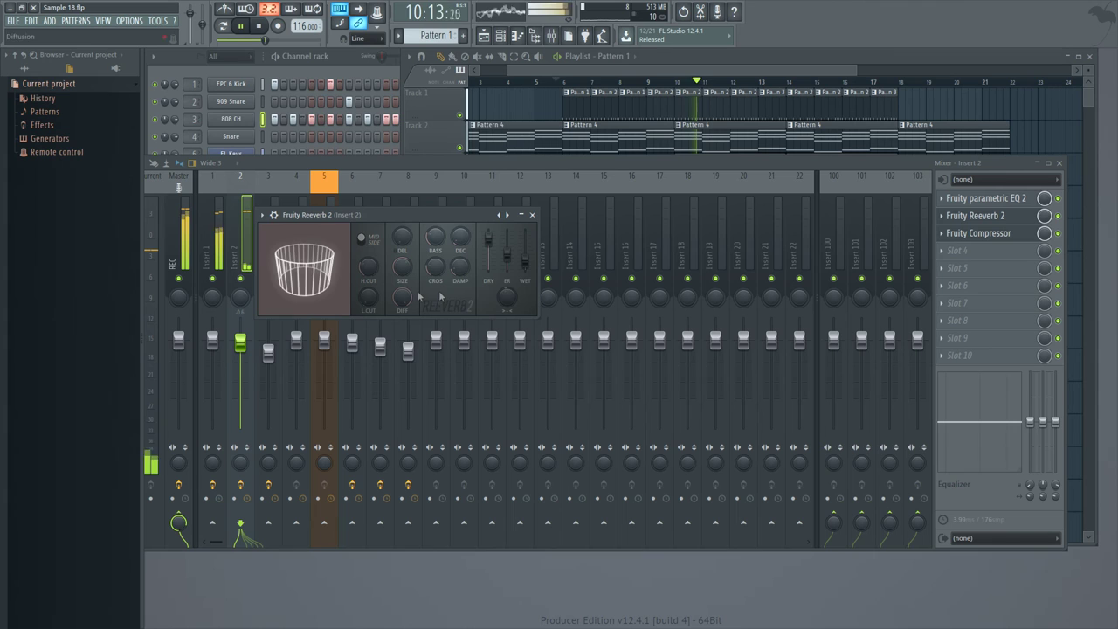
{"action": "left_click_drag", "start_coordinate": [524, 259], "coordinate": [530, 255]}
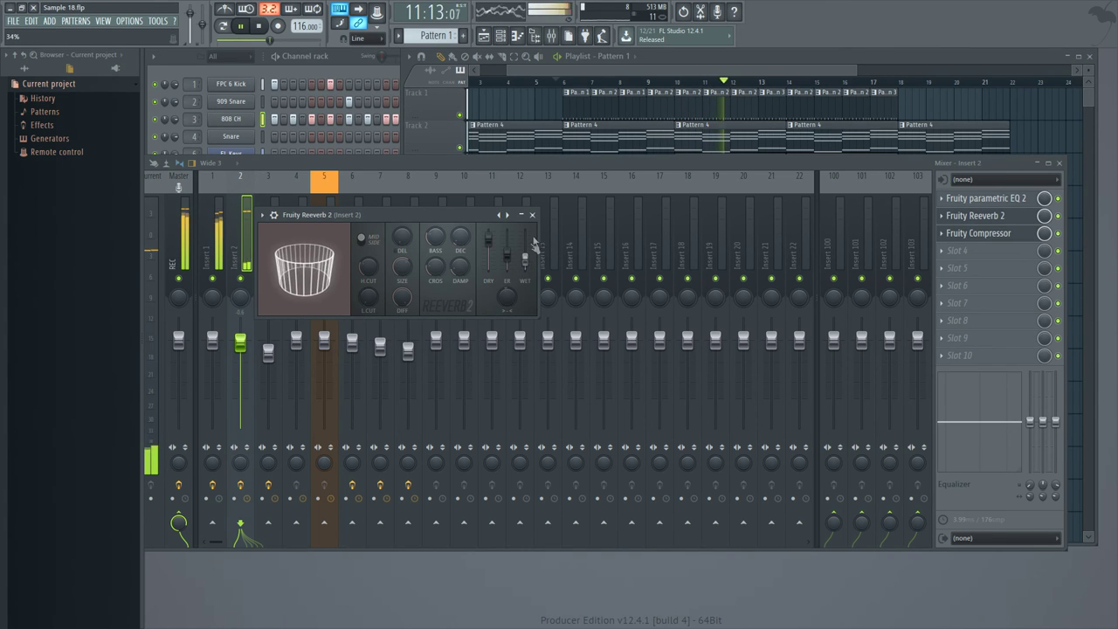
{"action": "left_click", "coordinate": [533, 216]}
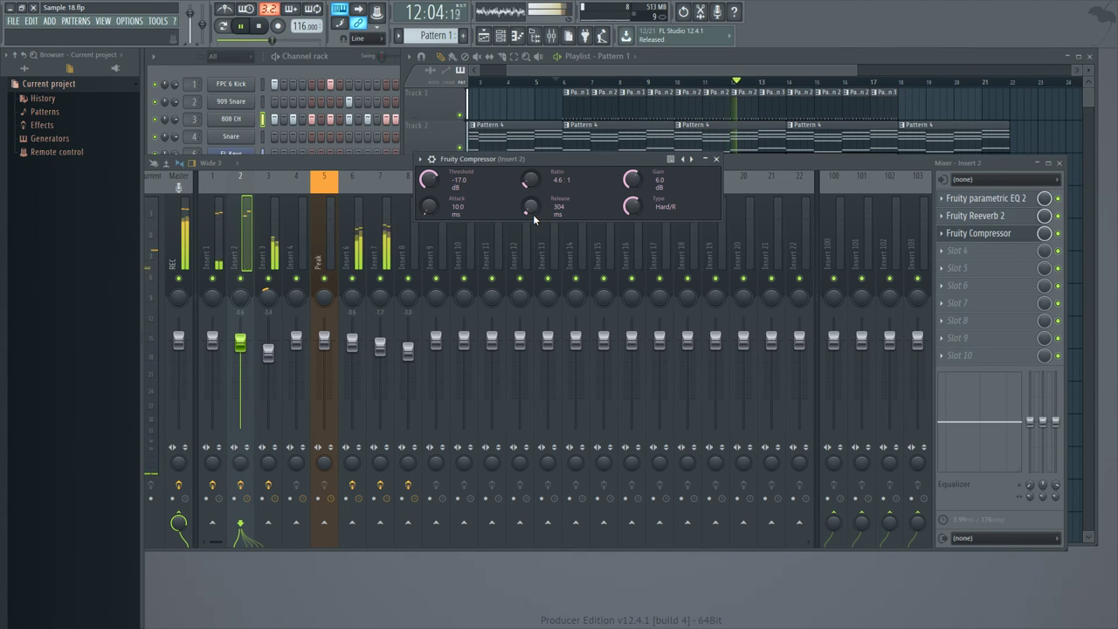
{"action": "left_click", "coordinate": [713, 163]}
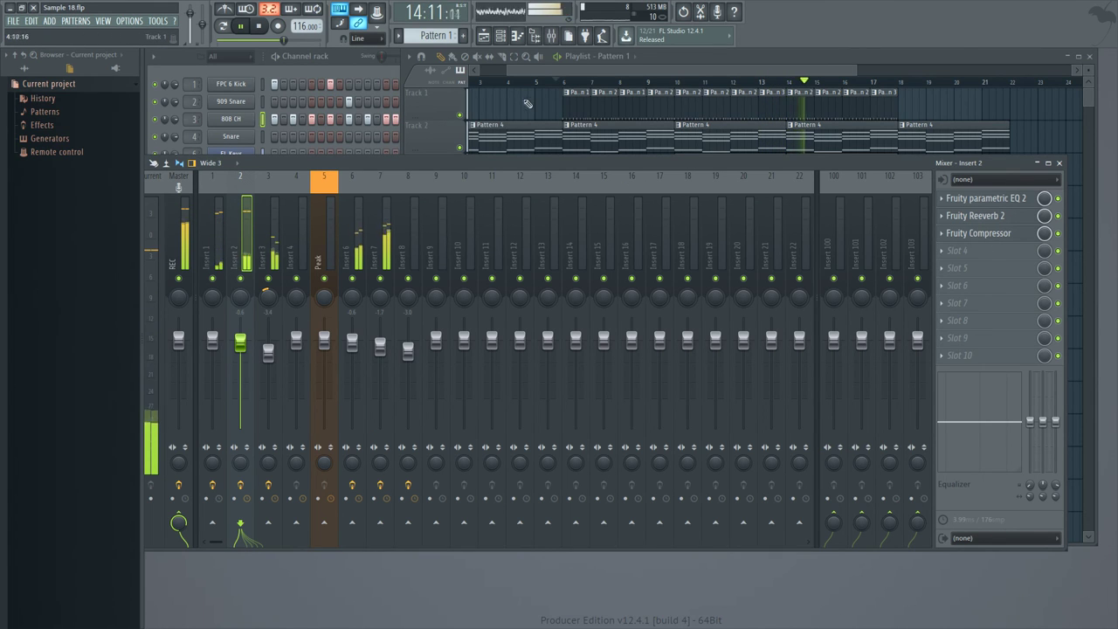
{"action": "left_click", "coordinate": [542, 72]}
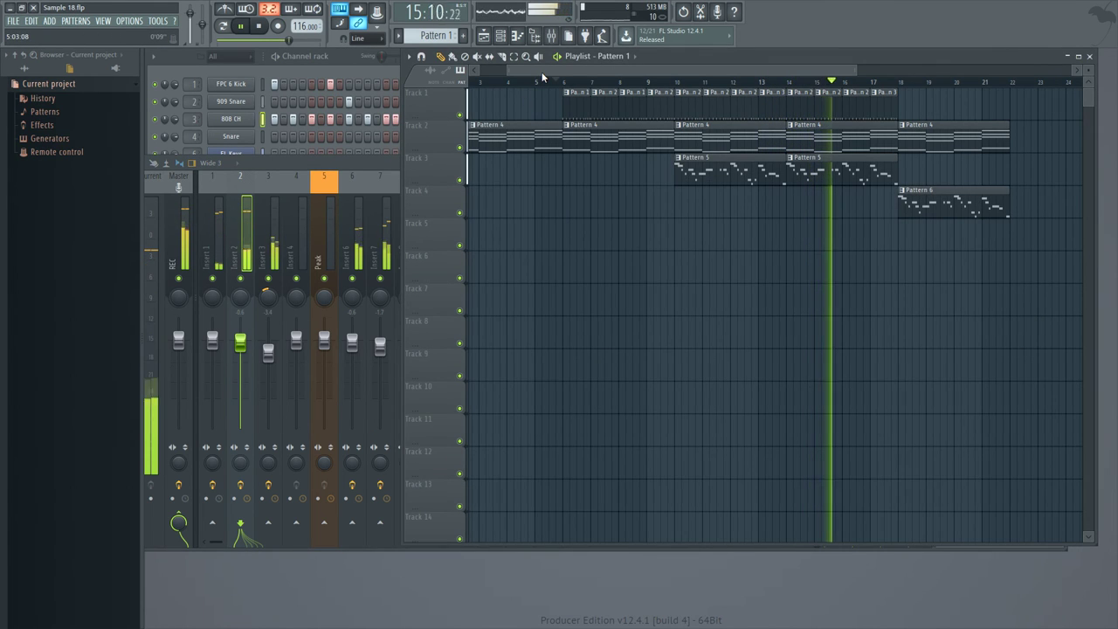